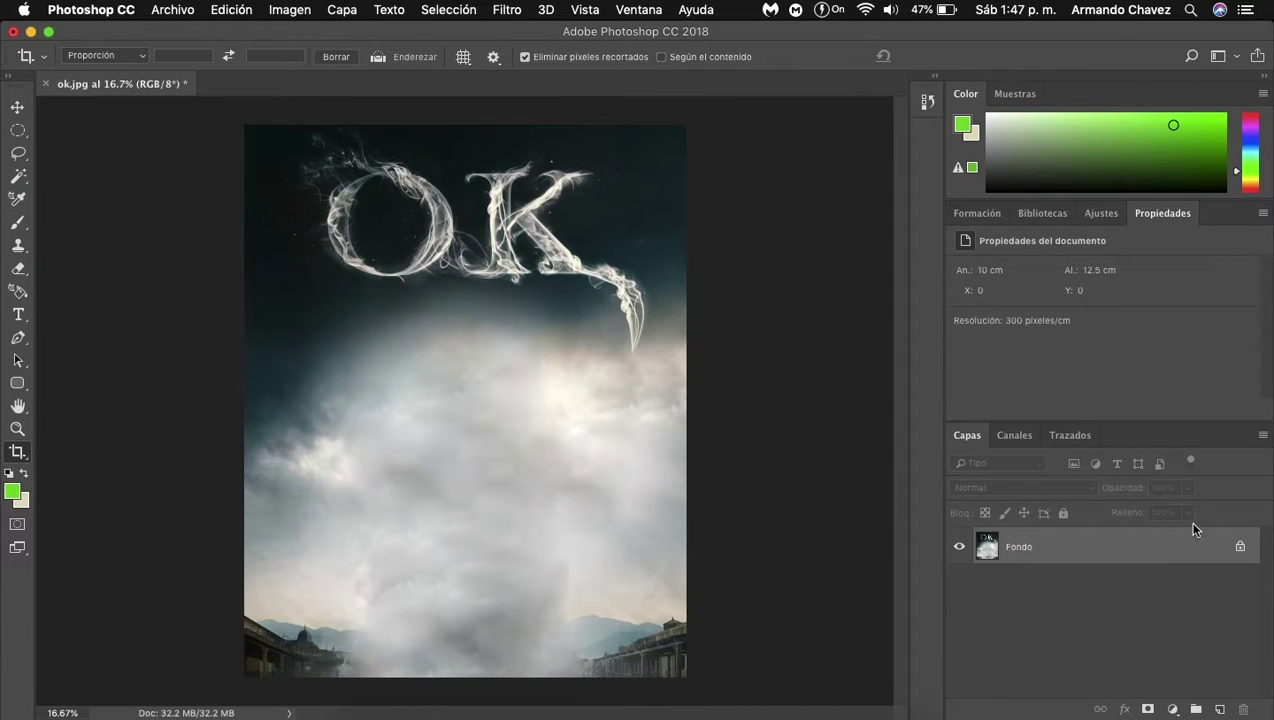
- Unlock the Fondo layer and place AAAA.jpg as an embedded image
{"action": "left_click", "coordinate": [1240, 546]}
{"action": "left_click", "coordinate": [172, 9]}
{"action": "left_click", "coordinate": [288, 333]}
{"action": "left_click", "coordinate": [697, 172]}
{"action": "key", "text": "Return"}
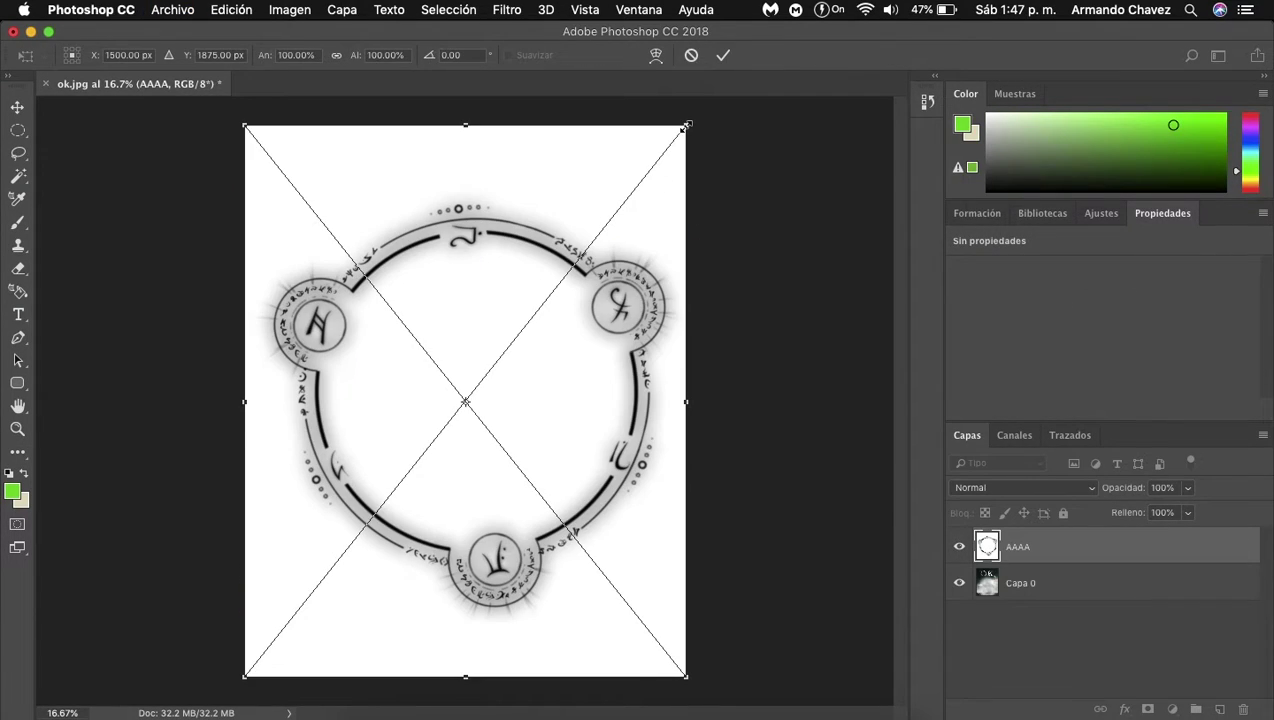
- Shrink the rune circle, tilt it about 4.5 degrees, and blend it with Multiplicar
{"action": "left_click_drag", "start_coordinate": [686, 126], "coordinate": [569, 270]}
{"action": "left_click_drag", "start_coordinate": [521, 490], "coordinate": [555, 441]}
{"action": "left_click", "coordinate": [1020, 487]}
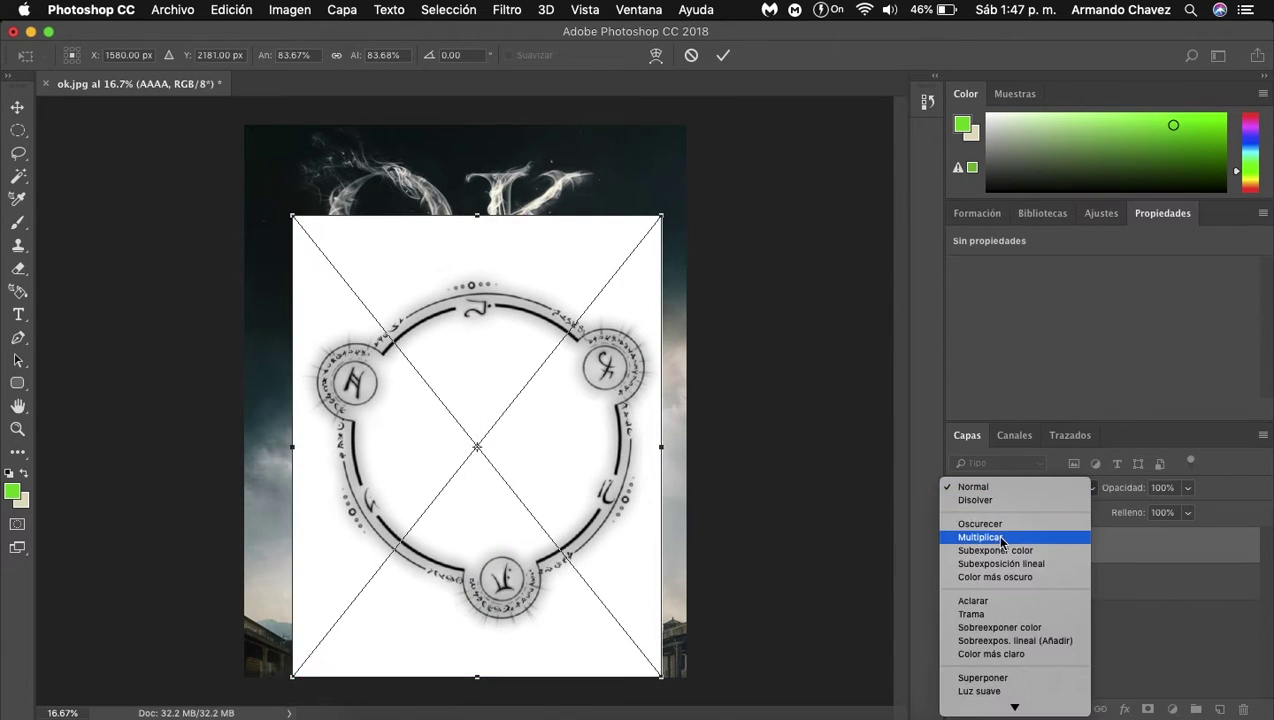
{"action": "left_click", "coordinate": [1000, 538]}
{"action": "left_click_drag", "start_coordinate": [590, 416], "coordinate": [579, 424]}
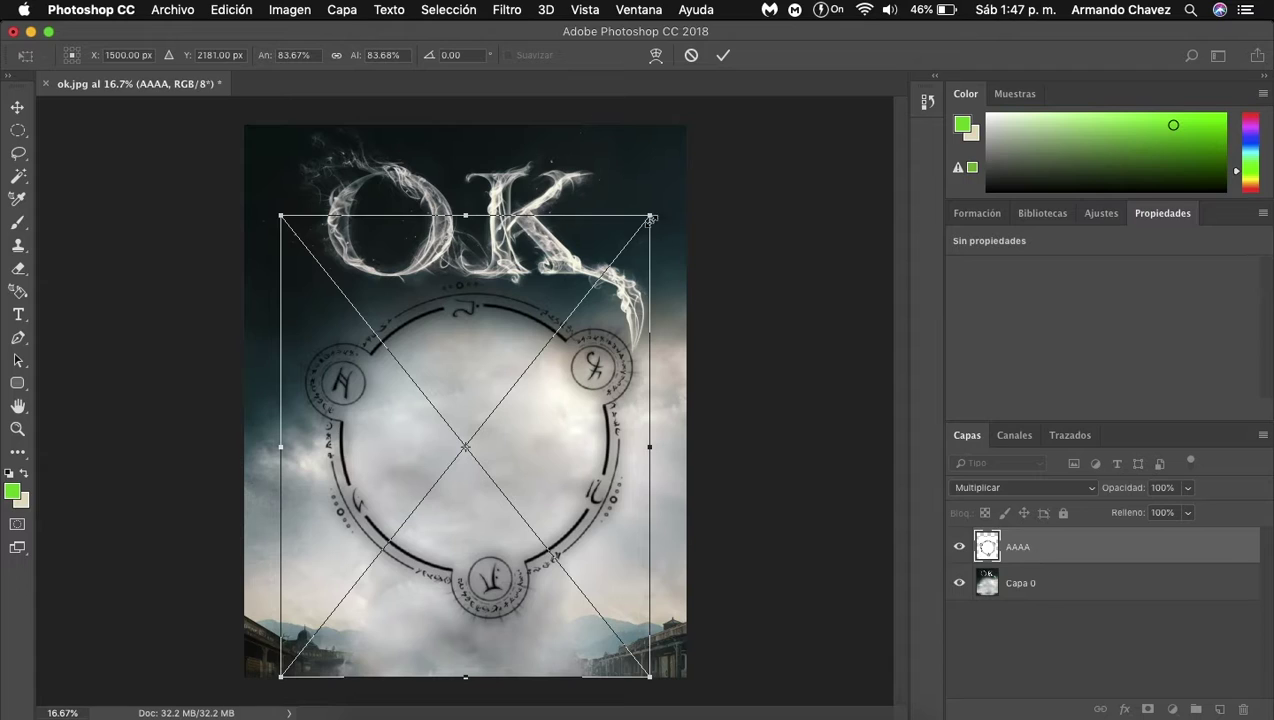
{"action": "left_click_drag", "start_coordinate": [668, 208], "coordinate": [705, 199]}
{"action": "left_click_drag", "start_coordinate": [538, 362], "coordinate": [540, 374]}
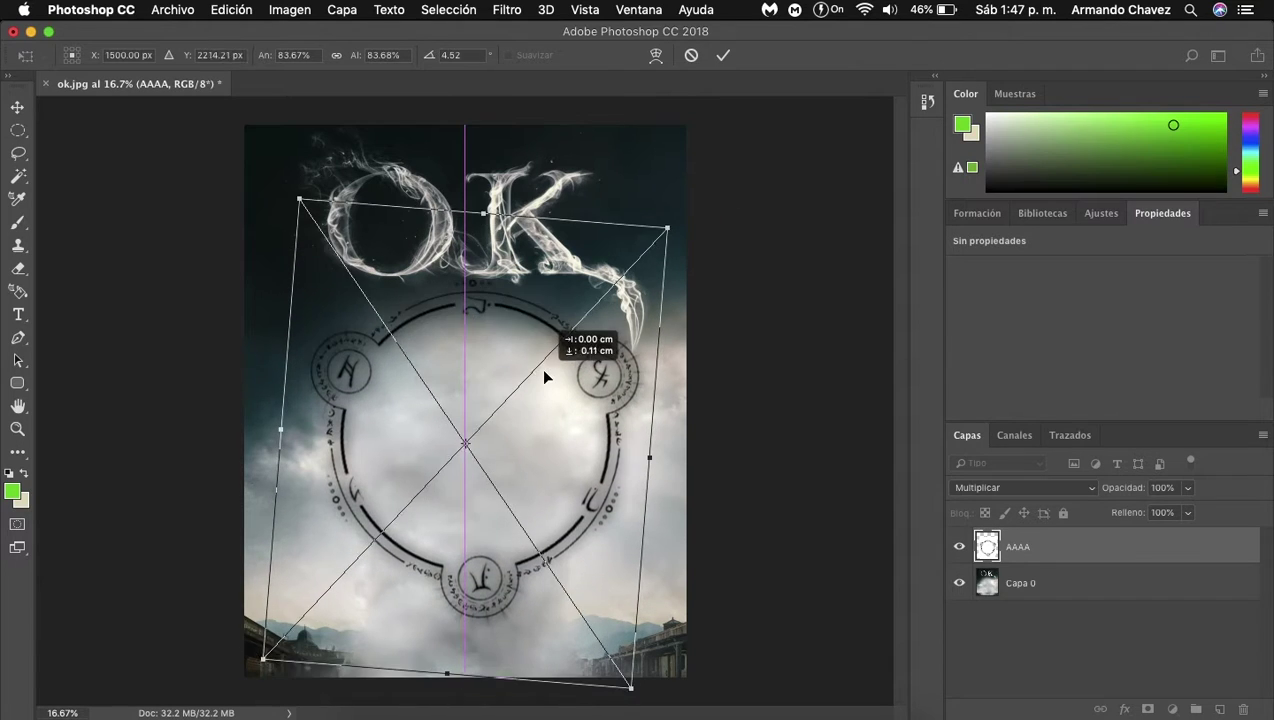
{"action": "key", "text": "Return"}
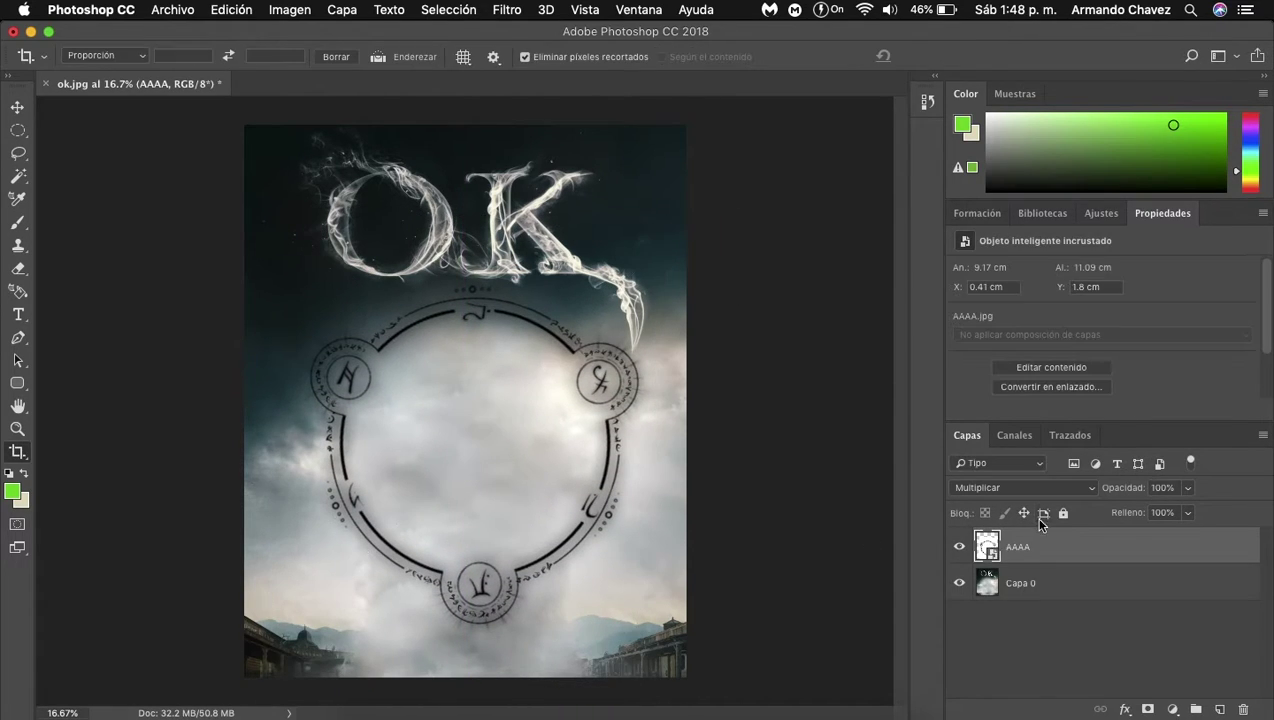
- Convert the AAAA rune circle layer to a smart object
{"action": "right_click", "coordinate": [1028, 540]}
{"action": "left_click", "coordinate": [876, 444]}
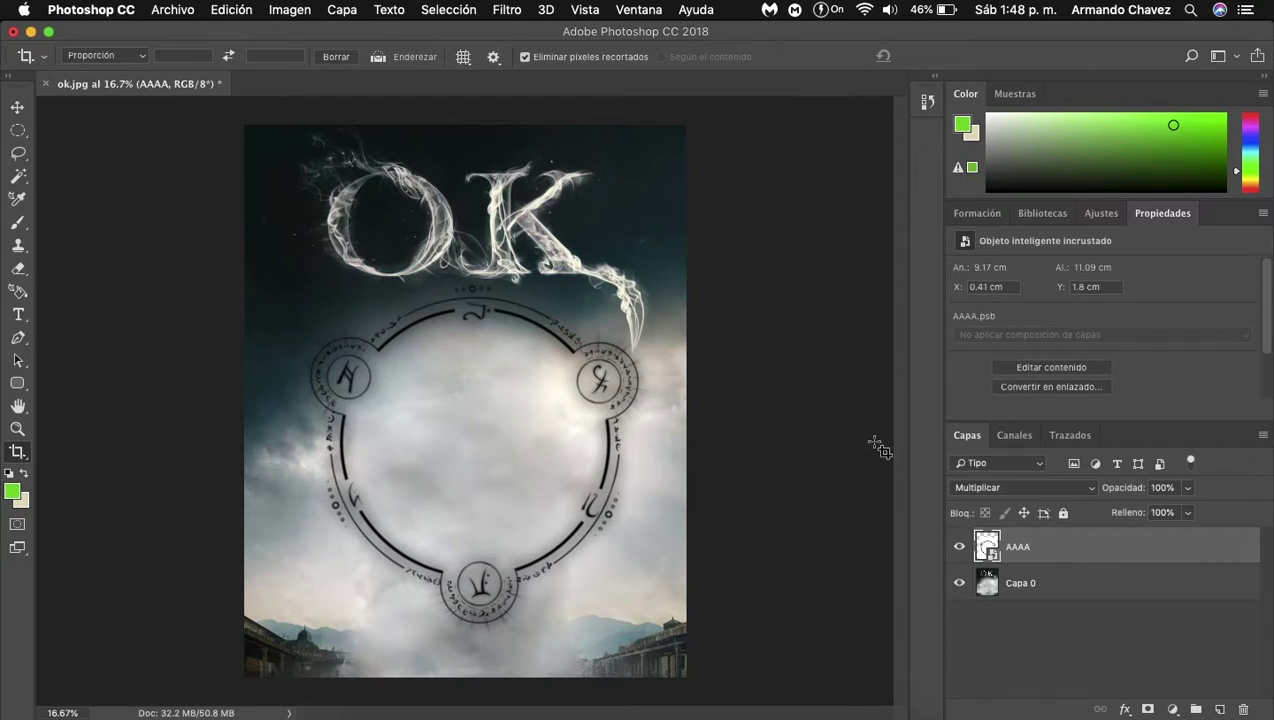
{"action": "left_click", "coordinate": [173, 10]}
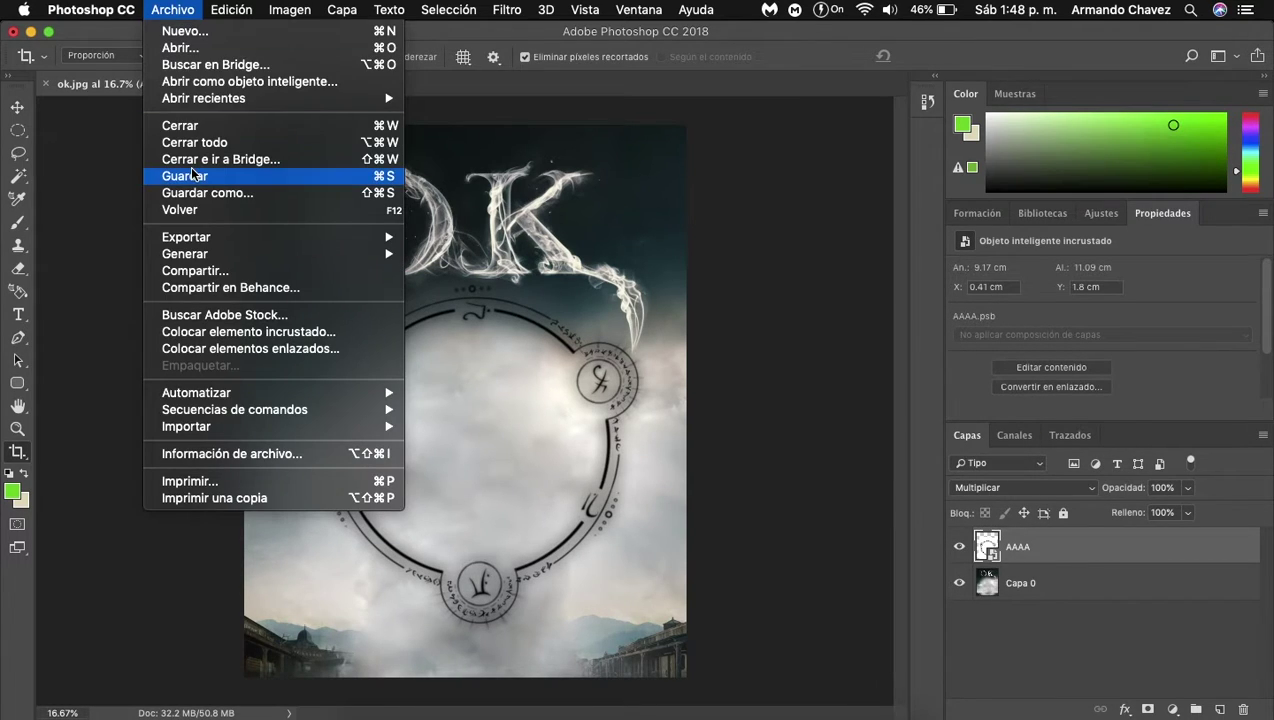
- Embed the man-from-behind image, shrink to about 23%, rotate slightly, and position it lower
{"action": "left_click", "coordinate": [278, 337]}
{"action": "double_click", "coordinate": [585, 180]}
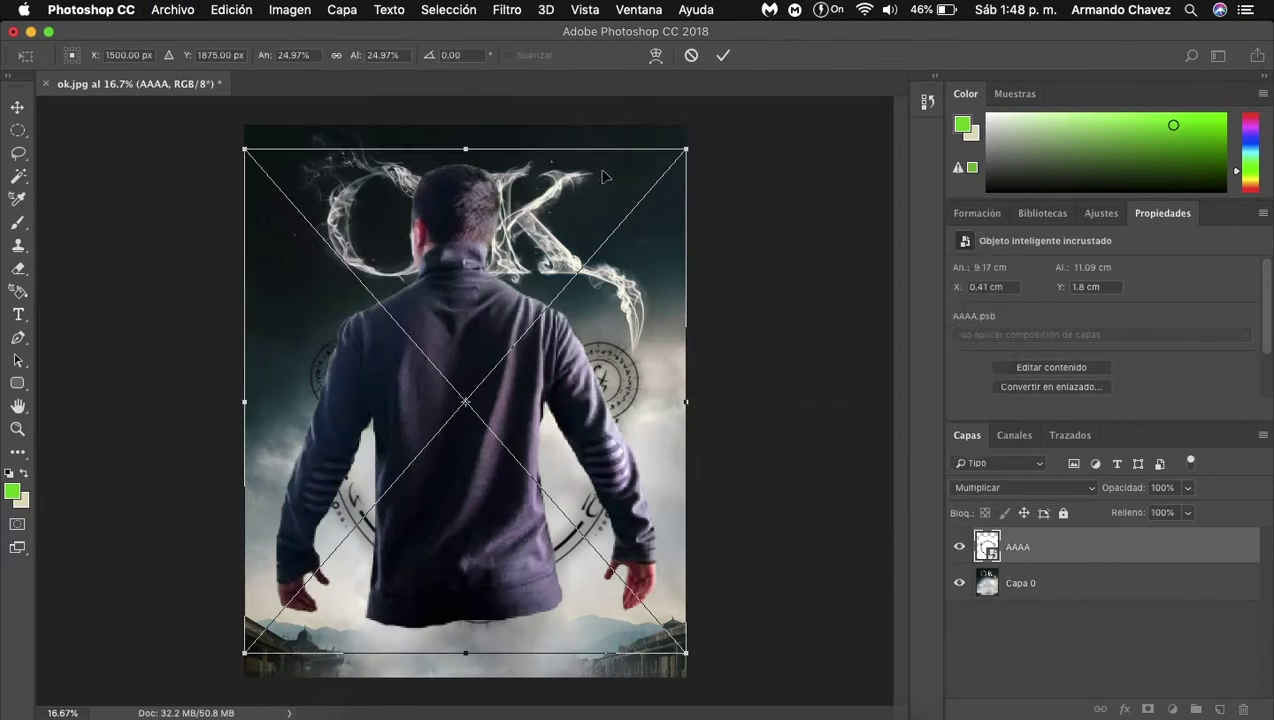
{"action": "left_click_drag", "start_coordinate": [533, 271], "coordinate": [552, 327]}
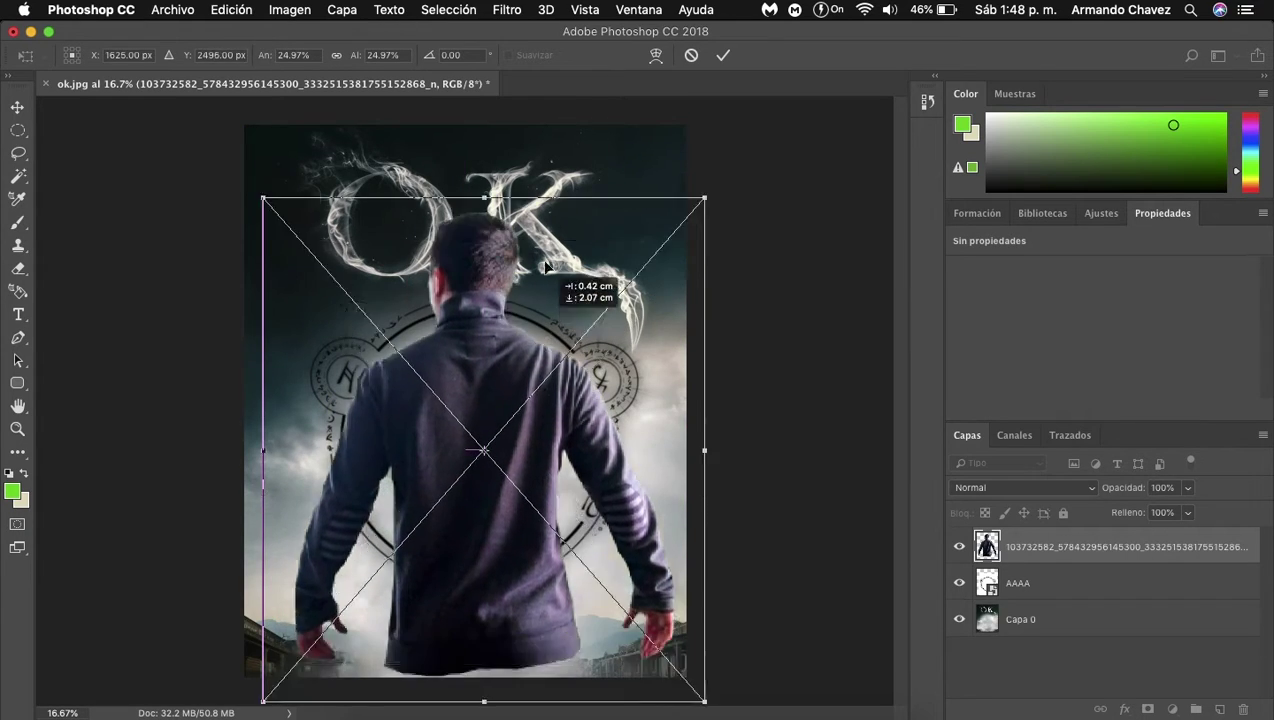
{"action": "left_click_drag", "start_coordinate": [714, 211], "coordinate": [688, 232]}
{"action": "left_click_drag", "start_coordinate": [508, 354], "coordinate": [534, 336]}
{"action": "left_click_drag", "start_coordinate": [704, 235], "coordinate": [707, 239]}
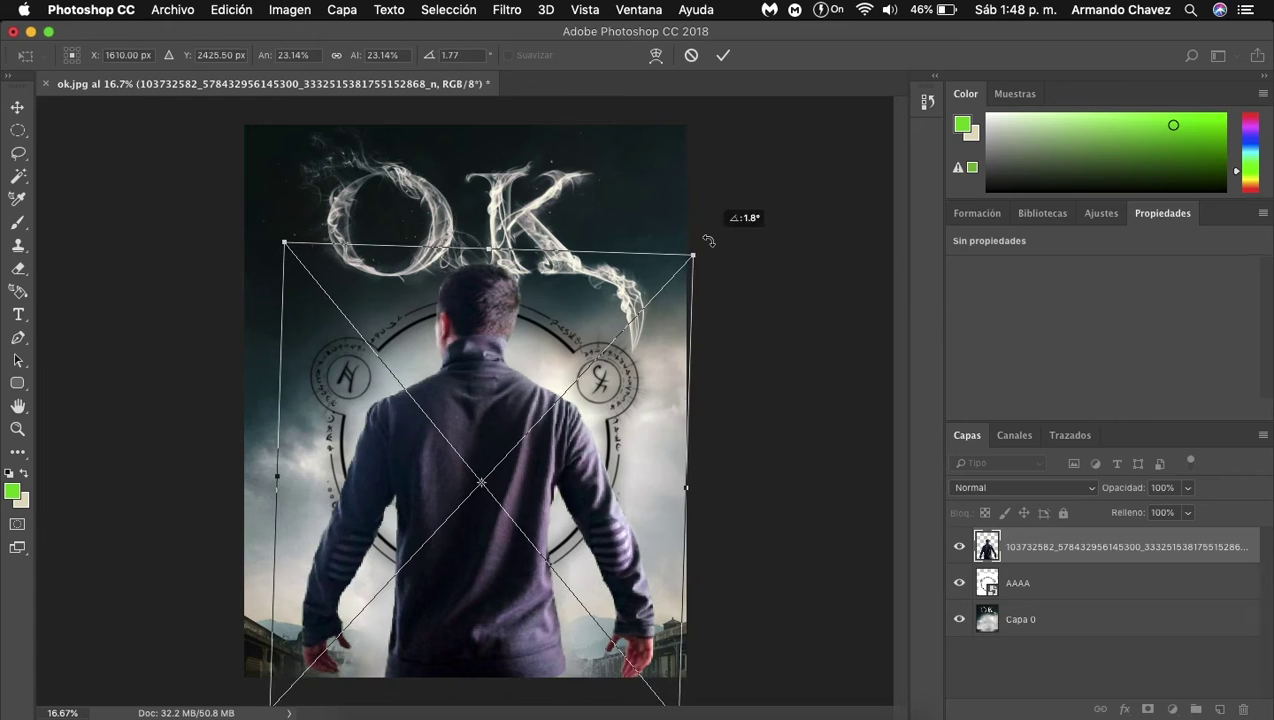
{"action": "left_click_drag", "start_coordinate": [451, 394], "coordinate": [452, 404]}
{"action": "key", "text": "Return"}
- Make the man a smart object, set AAAA's fill to 45%, and add empty layer Capa 1
{"action": "right_click", "coordinate": [1030, 556]}
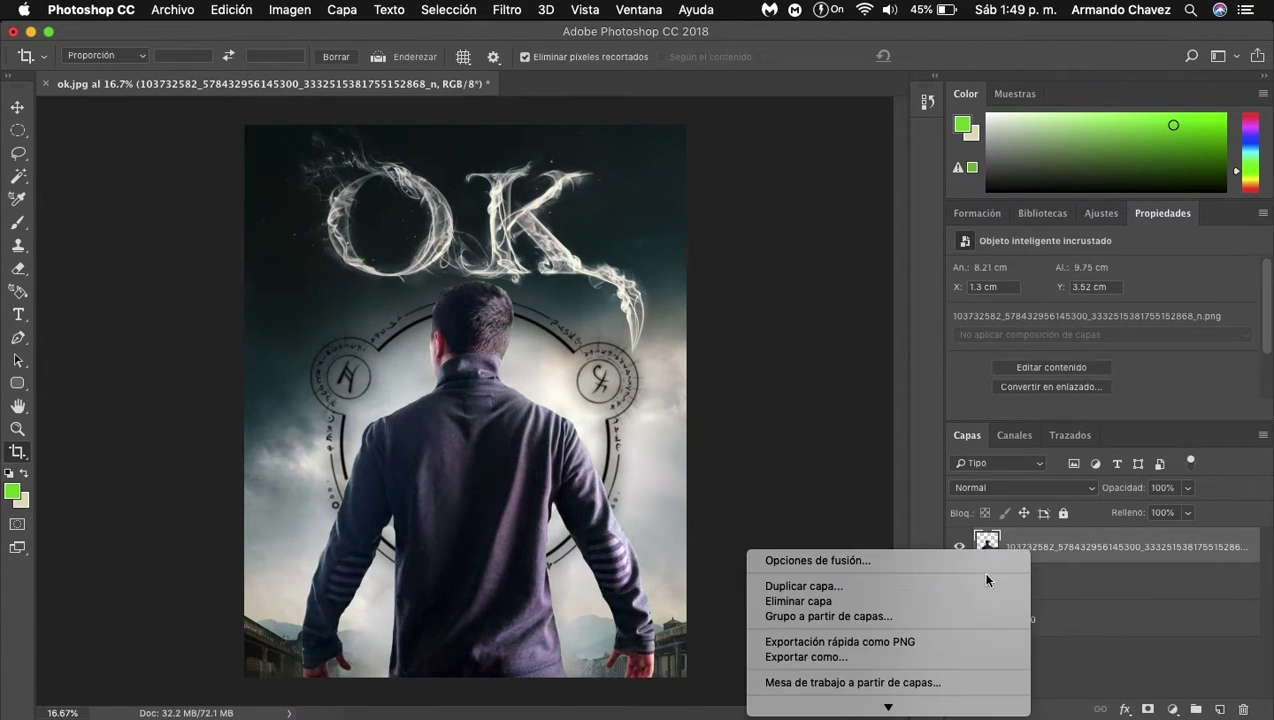
{"action": "left_click", "coordinate": [840, 525]}
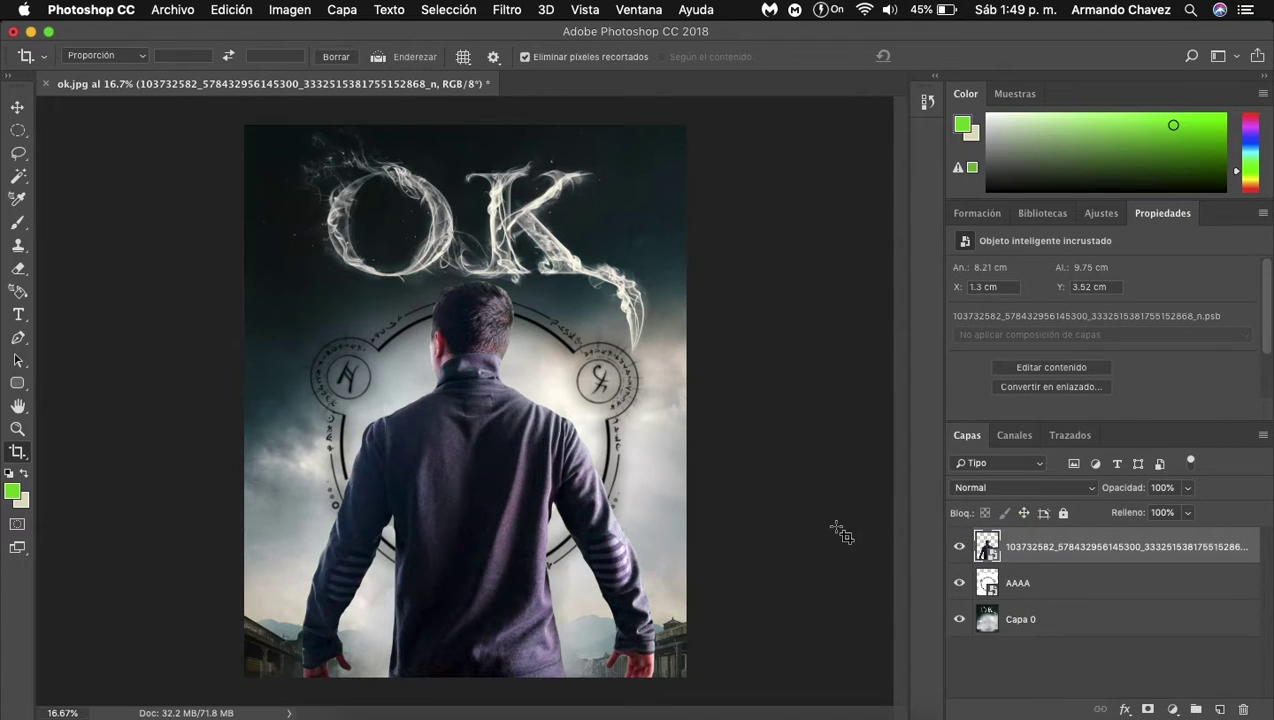
{"action": "left_click", "coordinate": [1035, 588]}
{"action": "mouse_move", "coordinate": [1190, 515]}
{"action": "left_mouse_down"}
{"action": "mouse_move", "coordinate": [1130, 537]}
{"action": "mouse_move", "coordinate": [1142, 538]}
{"action": "left_mouse_up"}
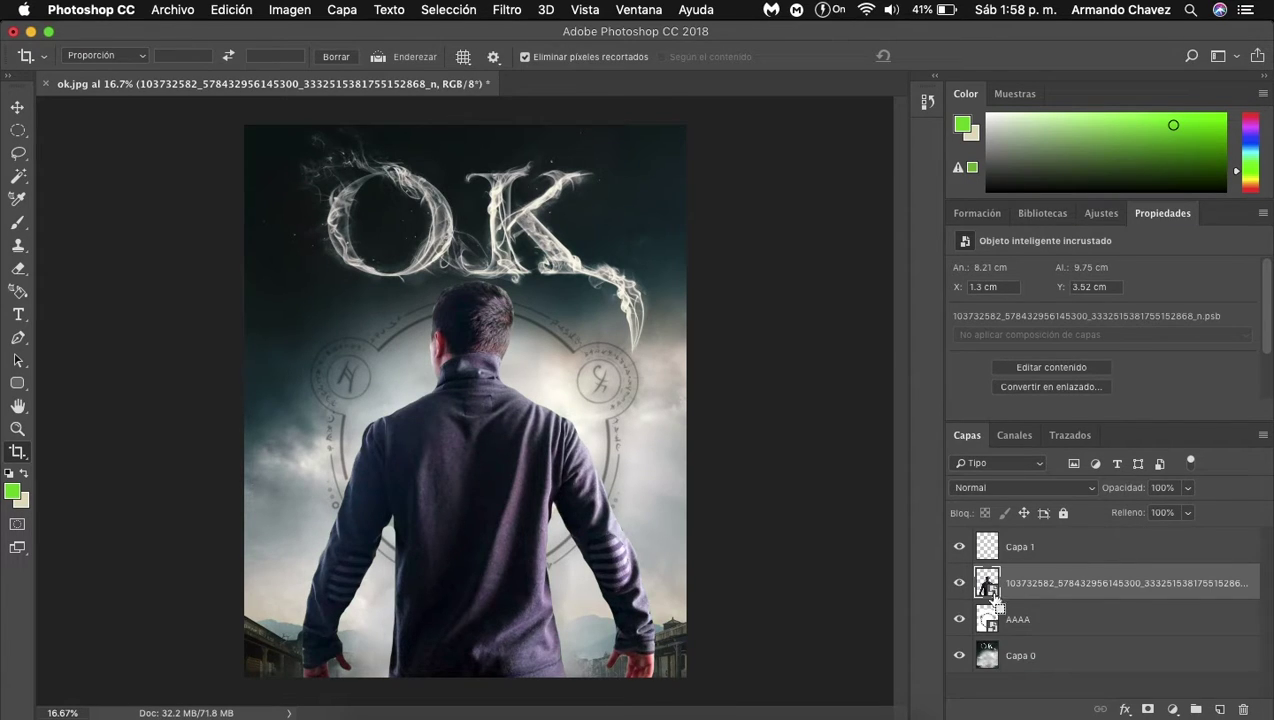
{"action": "left_click", "coordinate": [988, 584], "text": "ctrl"}
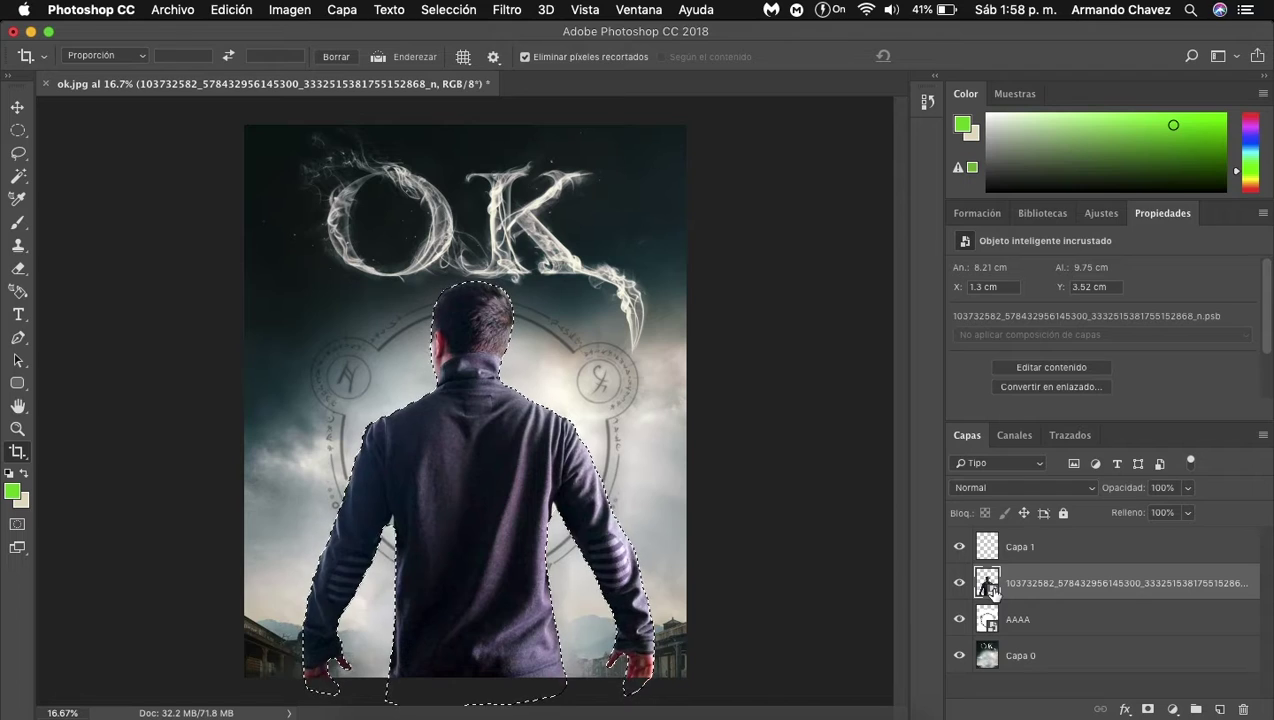
- Blend Capa 1 with Superponer and set the foreground colour to black
{"action": "left_click", "coordinate": [1030, 546]}
{"action": "left_click", "coordinate": [1036, 488]}
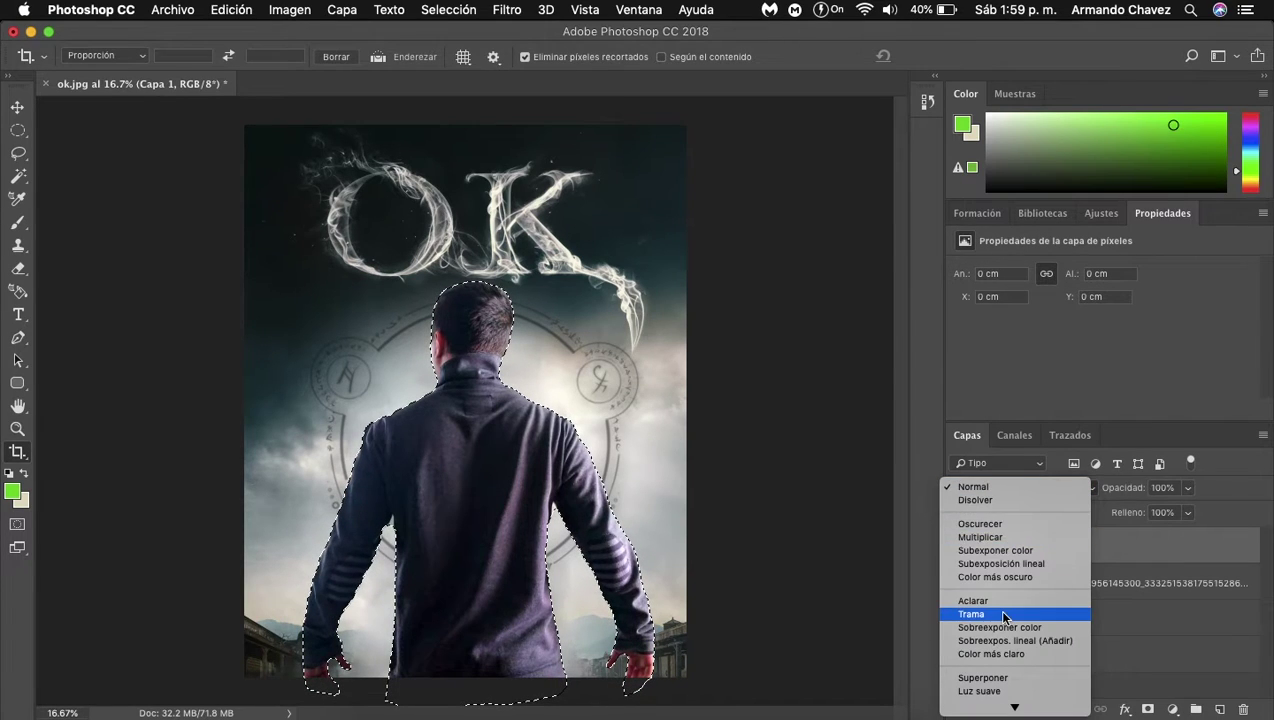
{"action": "left_click", "coordinate": [983, 499]}
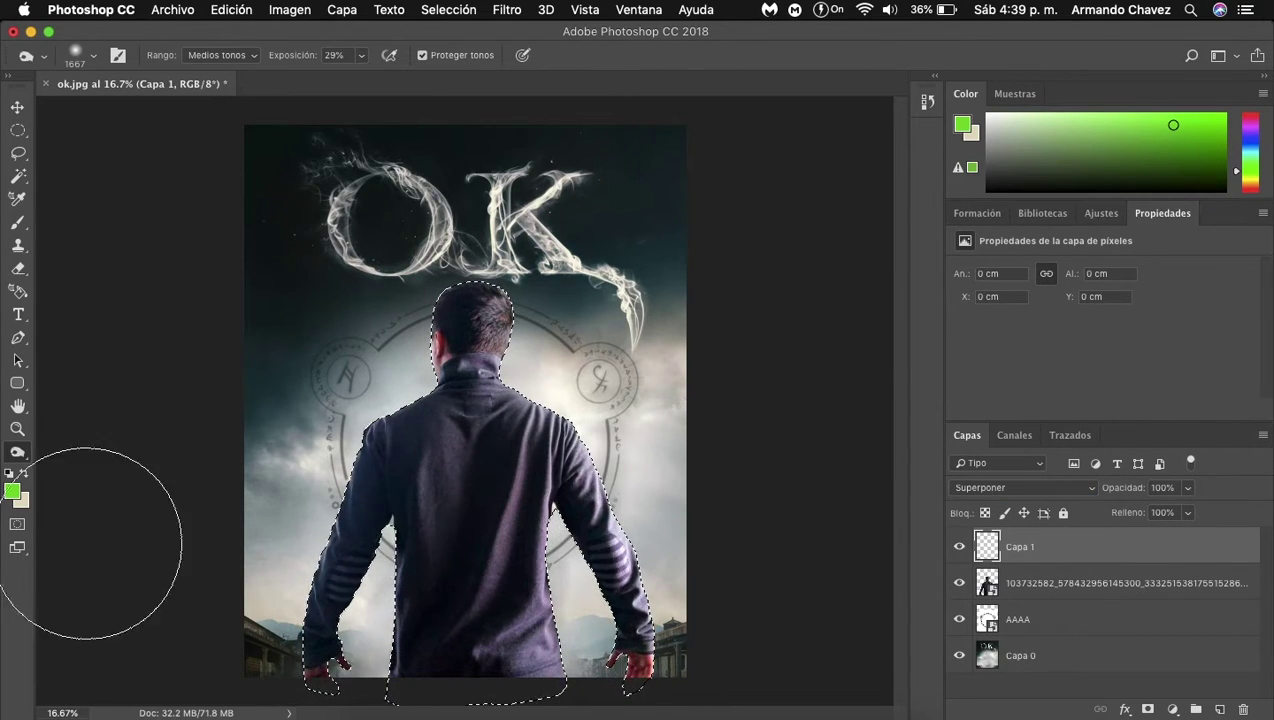
{"action": "left_click", "coordinate": [12, 490]}
{"action": "left_click_drag", "start_coordinate": [809, 501], "coordinate": [730, 496]}
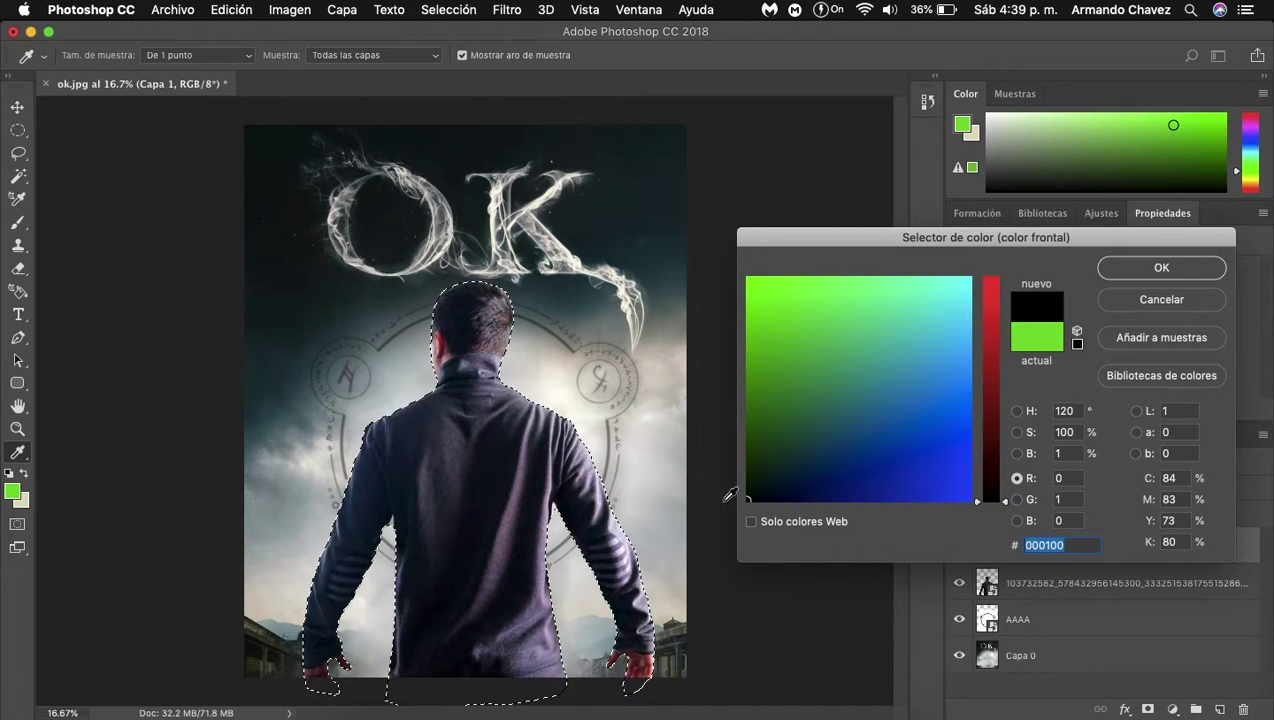
{"action": "left_click", "coordinate": [1146, 272]}
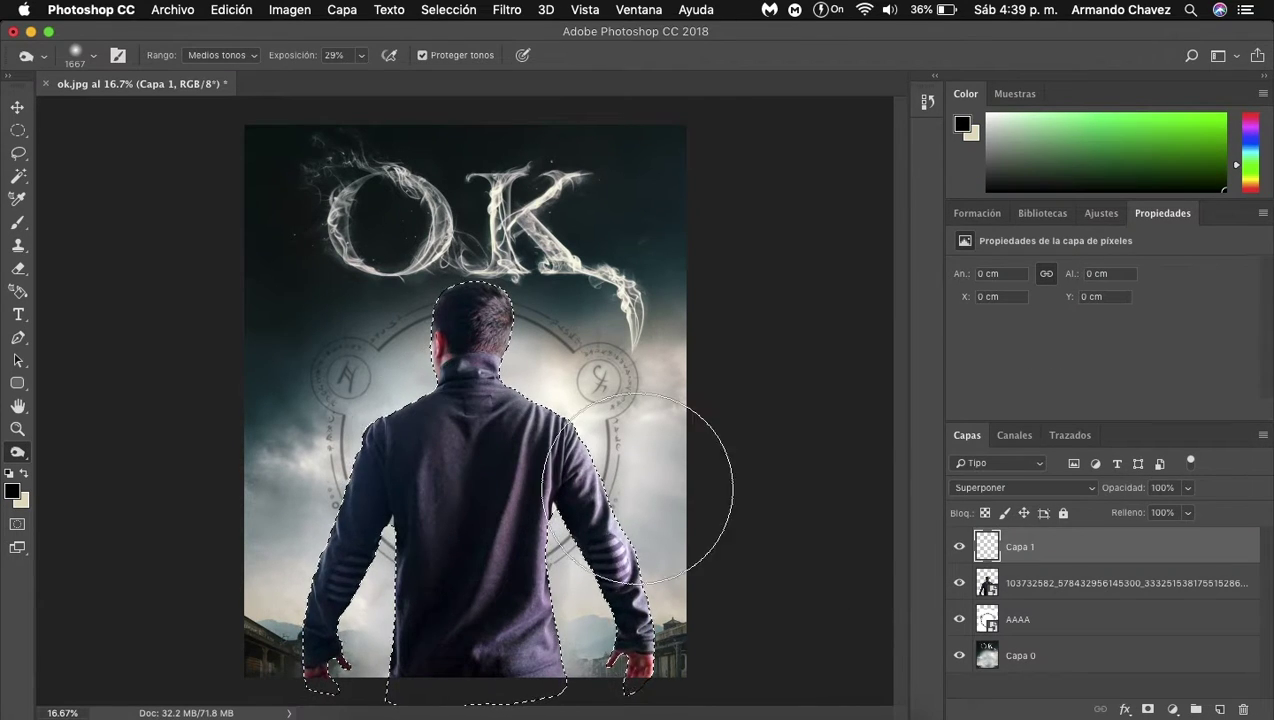
- Rasterize the man's layer and set the Burn tool exposure to 100%
{"action": "left_click", "coordinate": [421, 497], "text": "ctrl"}
{"action": "left_click", "coordinate": [768, 273]}
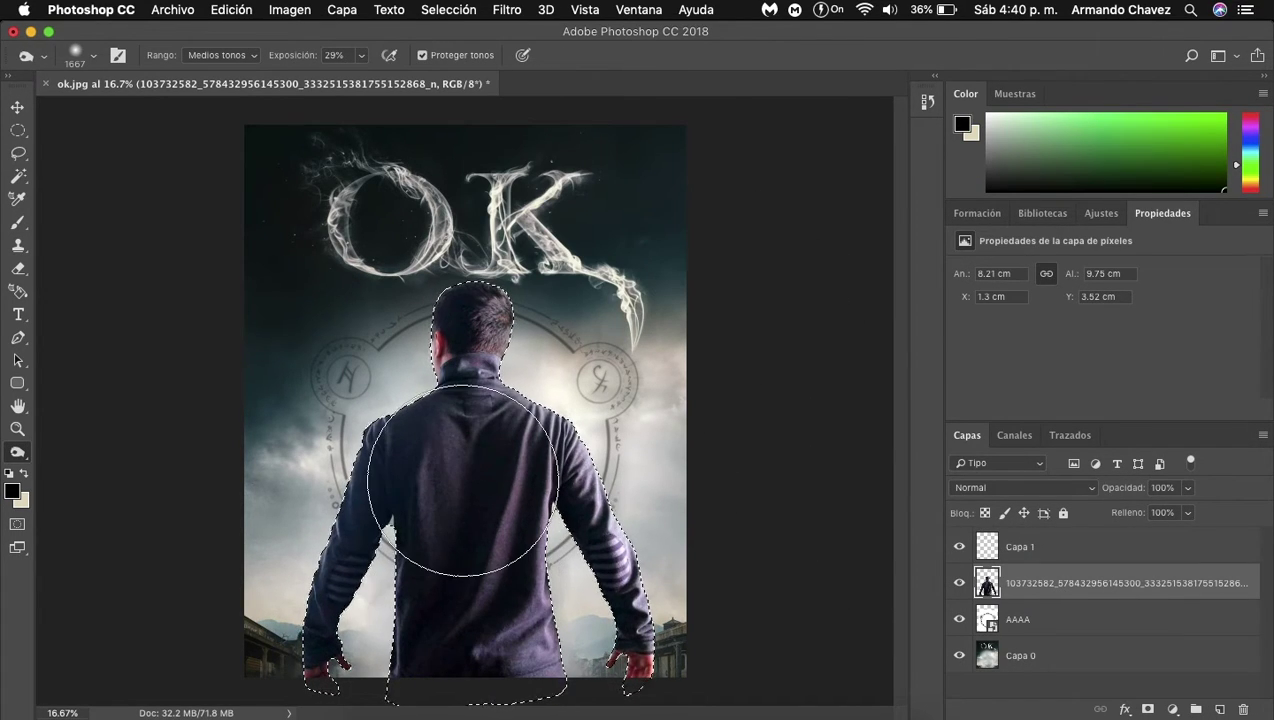
{"action": "left_click", "coordinate": [93, 55]}
{"action": "left_click", "coordinate": [361, 55]}
{"action": "mouse_move", "coordinate": [378, 77]}
{"action": "left_mouse_down"}
{"action": "mouse_move", "coordinate": [357, 75]}
{"action": "mouse_move", "coordinate": [414, 75]}
{"action": "left_mouse_up"}
{"action": "left_click", "coordinate": [361, 55]}
- Burn the man's jacket and sleeve dark, nearly to a silhouette
{"action": "left_click_drag", "start_coordinate": [455, 540], "coordinate": [512, 655]}
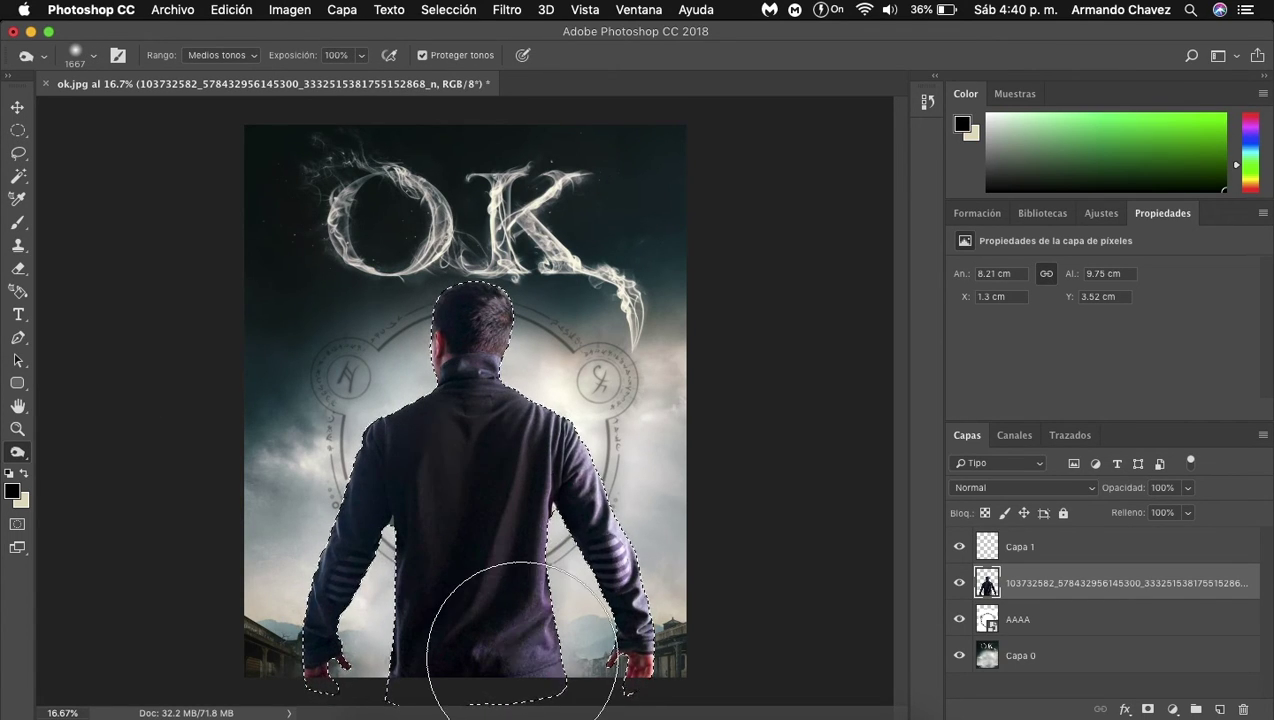
{"action": "mouse_move", "coordinate": [320, 640]}
{"action": "left_mouse_down"}
{"action": "mouse_move", "coordinate": [622, 505]}
{"action": "mouse_move", "coordinate": [512, 611]}
{"action": "mouse_move", "coordinate": [469, 441]}
{"action": "mouse_move", "coordinate": [321, 583]}
{"action": "mouse_move", "coordinate": [284, 704]}
{"action": "mouse_move", "coordinate": [620, 489]}
{"action": "mouse_move", "coordinate": [683, 569]}
{"action": "mouse_move", "coordinate": [711, 498]}
{"action": "mouse_move", "coordinate": [365, 640]}
{"action": "mouse_move", "coordinate": [393, 465]}
{"action": "left_mouse_up"}
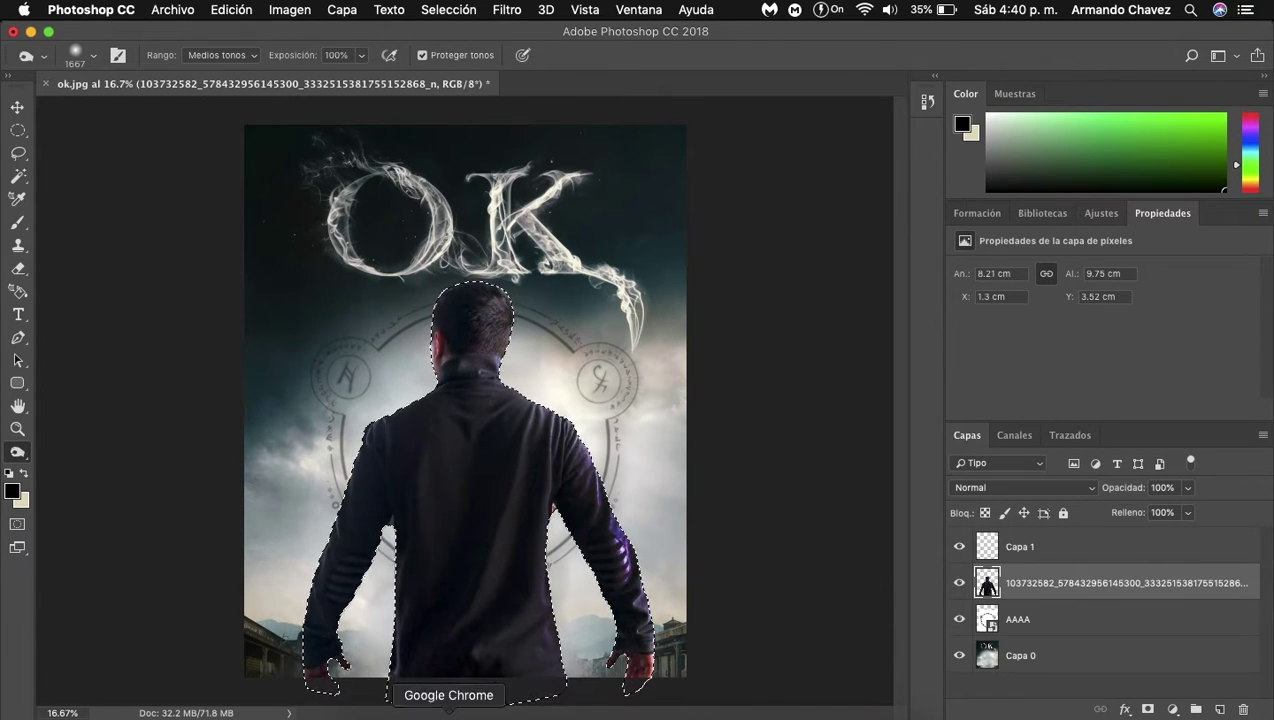
{"action": "right_click", "coordinate": [495, 612]}
{"action": "key", "text": "Escape"}
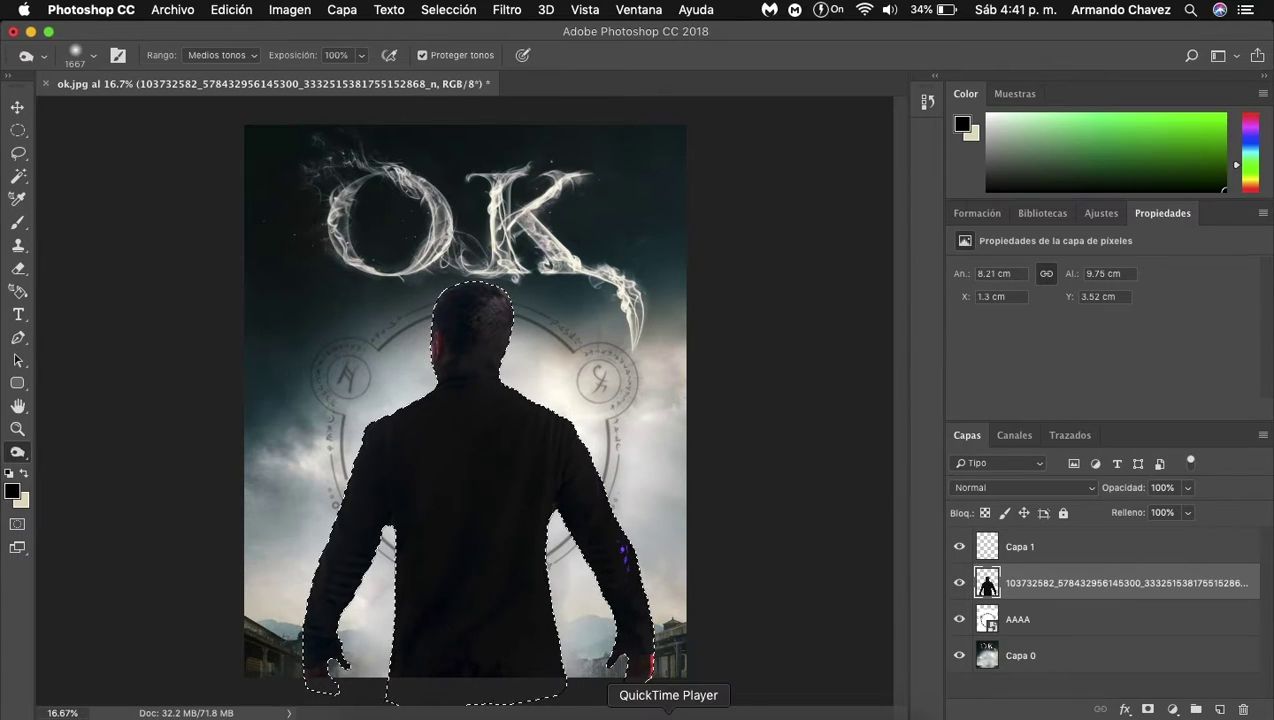
{"action": "key", "text": "ctrl+z"}
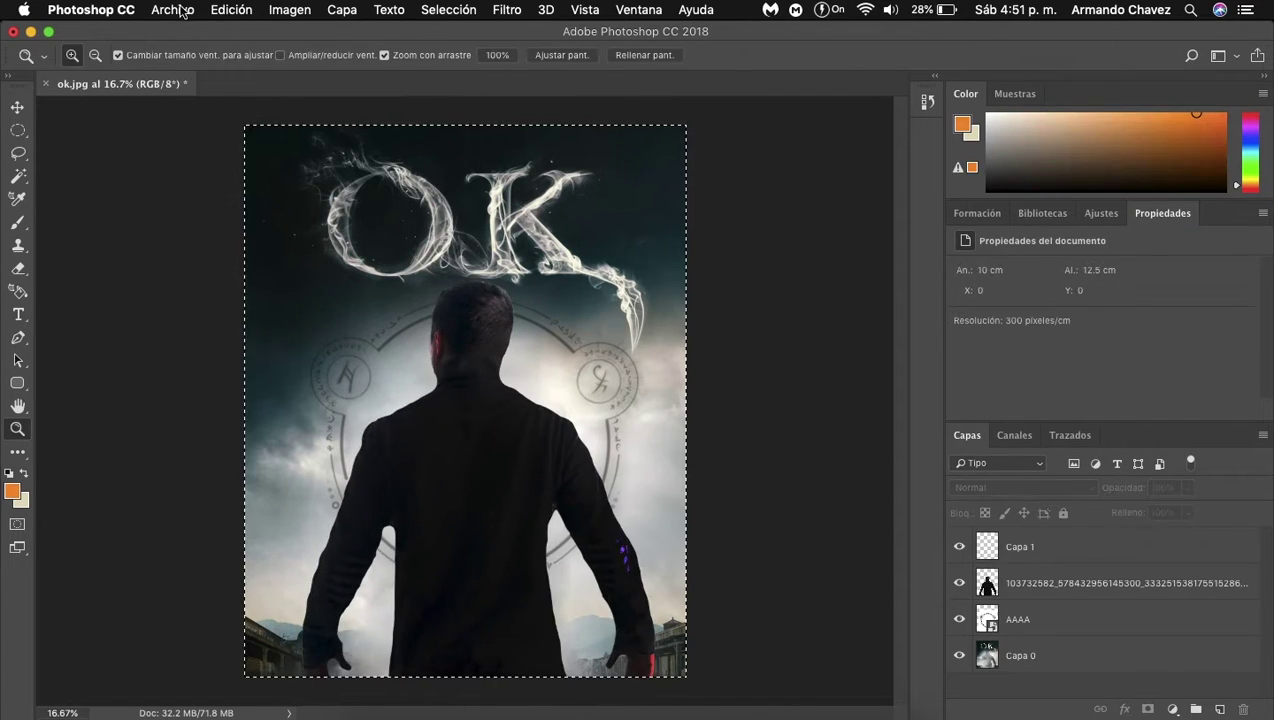
- Place the mike-heath cowboys image, scaled onto the man's back at Normal blending
{"action": "left_click", "coordinate": [173, 9]}
{"action": "left_click", "coordinate": [312, 348]}
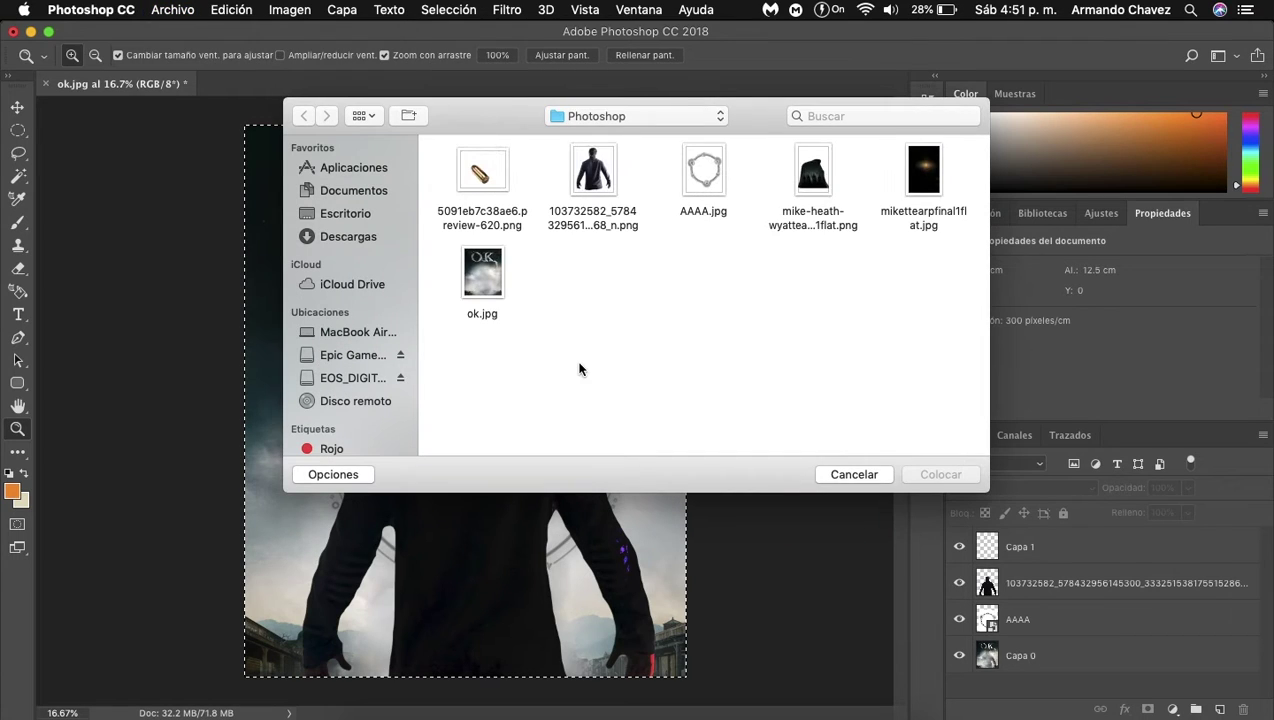
{"action": "double_click", "coordinate": [808, 181]}
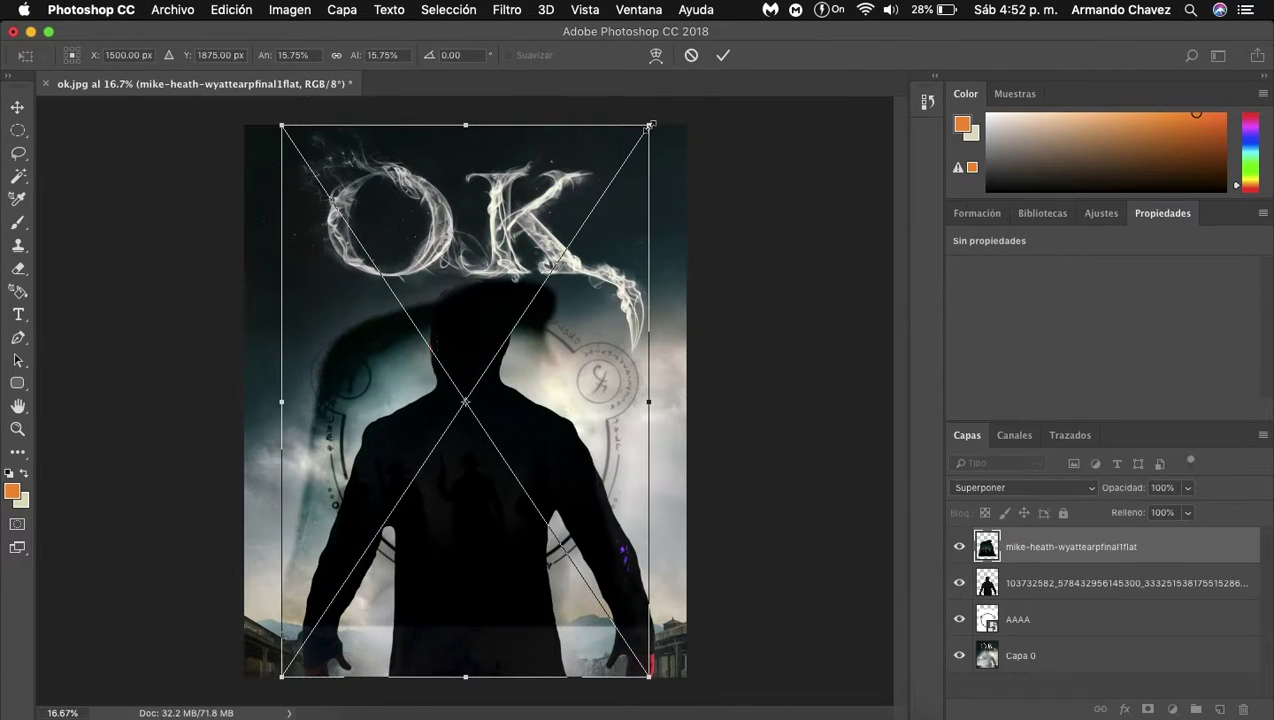
{"action": "left_click_drag", "start_coordinate": [648, 125], "coordinate": [432, 450]}
{"action": "left_click_drag", "start_coordinate": [388, 575], "coordinate": [515, 593]}
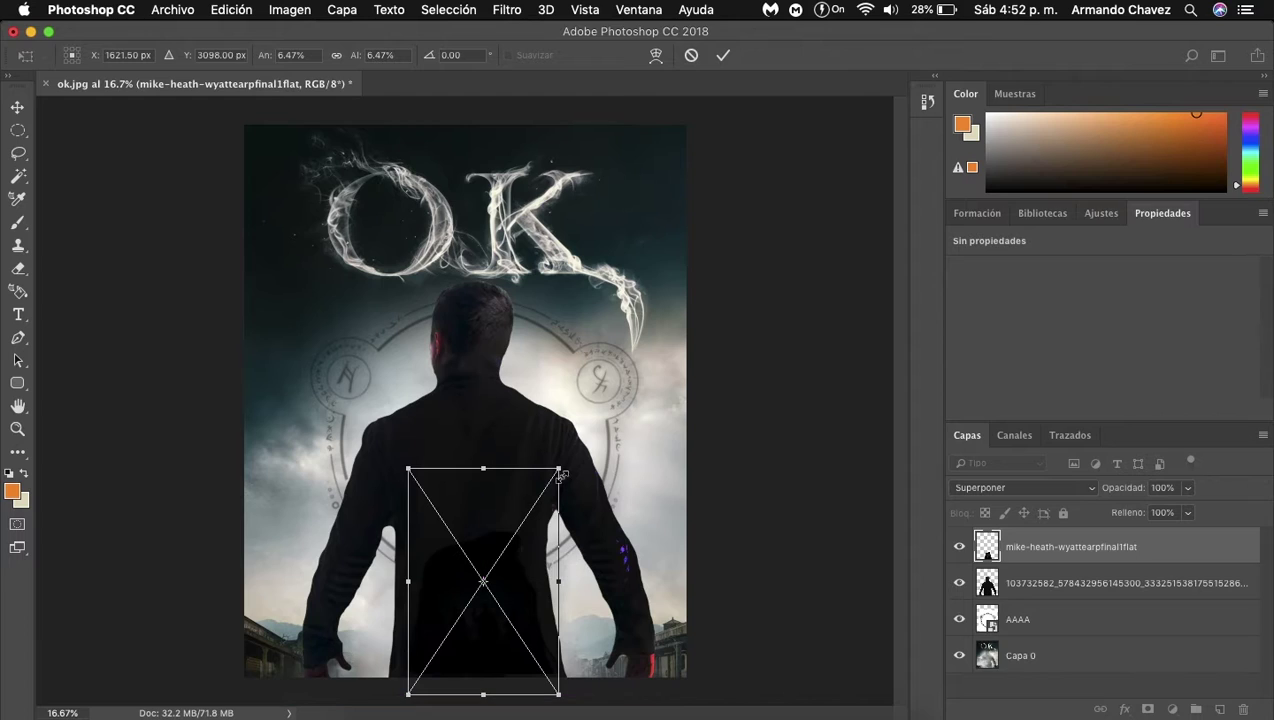
{"action": "left_click_drag", "start_coordinate": [563, 465], "coordinate": [577, 447]}
{"action": "left_click_drag", "start_coordinate": [408, 693], "coordinate": [381, 712]}
{"action": "left_click", "coordinate": [1050, 487]}
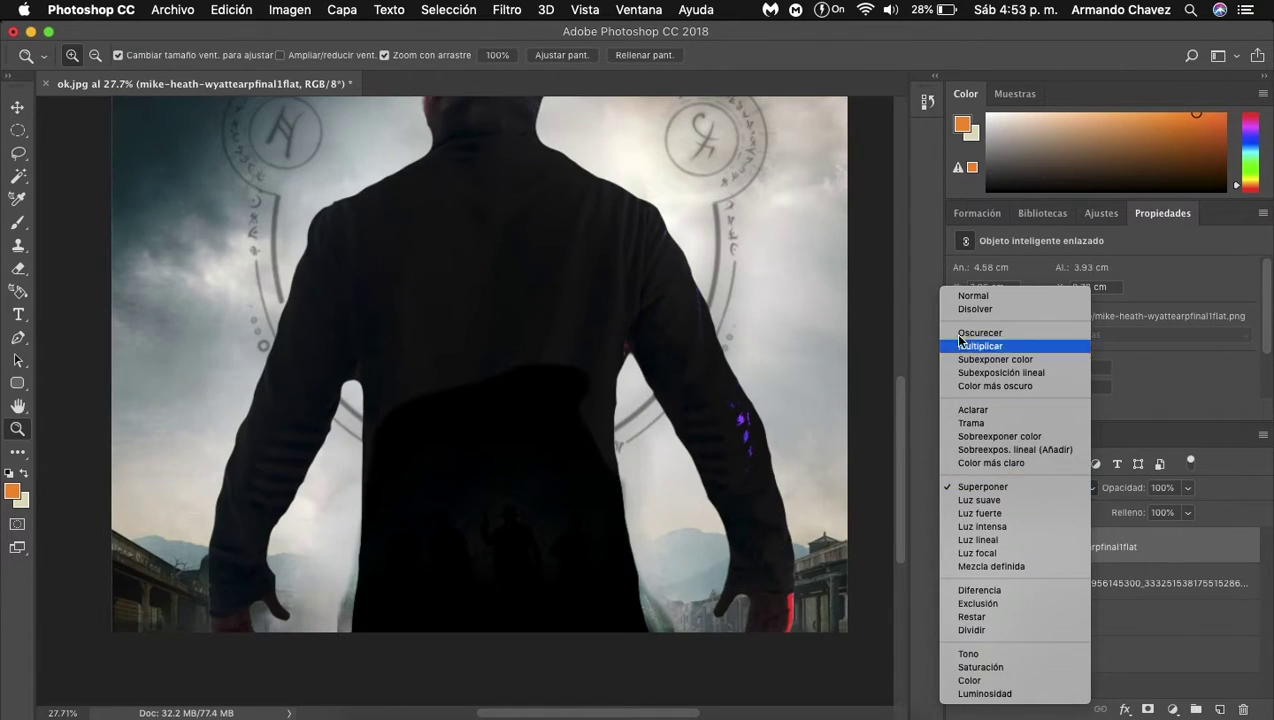
{"action": "left_click", "coordinate": [973, 296]}
- Erase the cowboys image's hard left edge and dark top edge with a soft eraser
{"action": "key", "text": "e"}
{"action": "left_click", "coordinate": [85, 55]}
{"action": "key", "text": "Escape"}
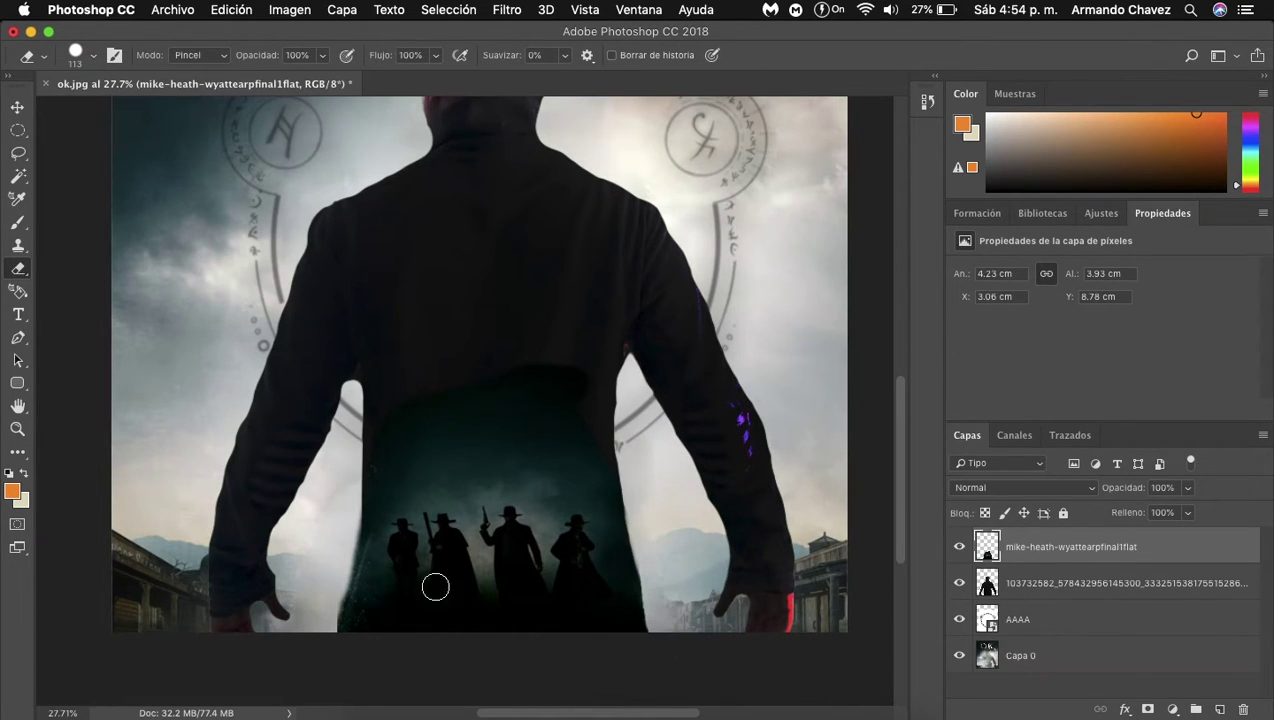
{"action": "left_click_drag", "start_coordinate": [347, 521], "coordinate": [340, 610]}
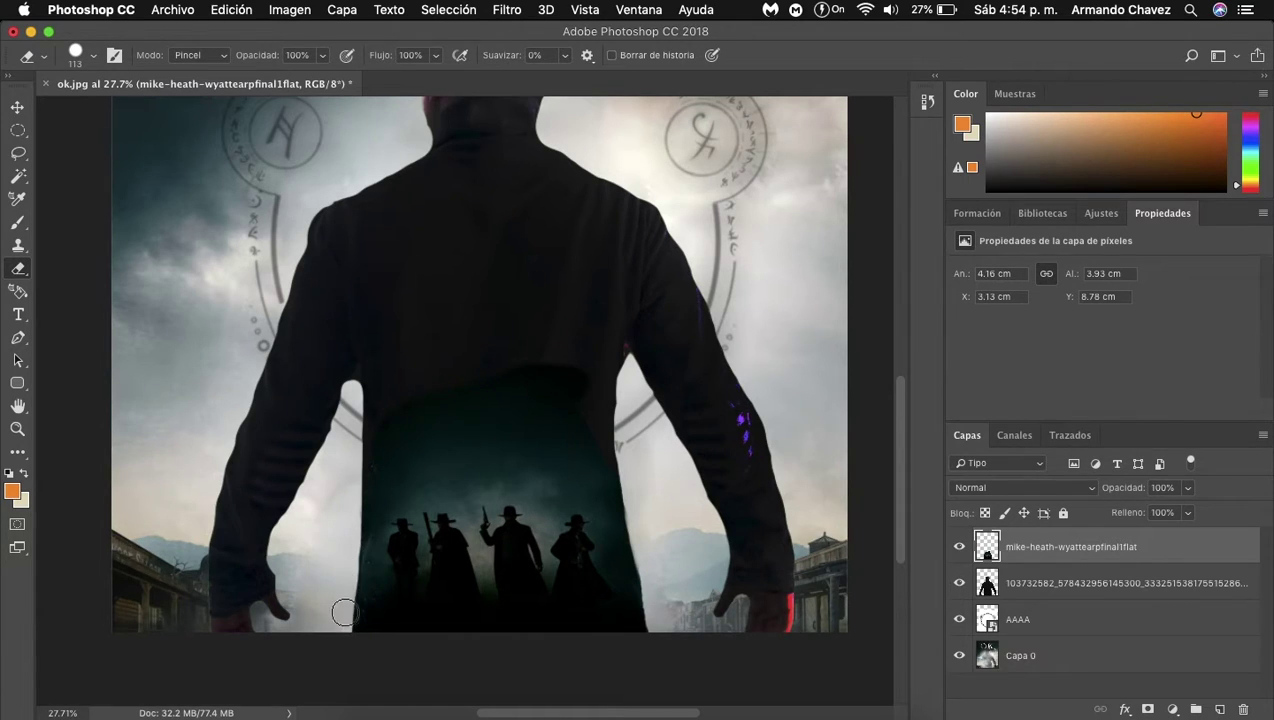
{"action": "mouse_move", "coordinate": [604, 416]}
{"action": "left_mouse_down"}
{"action": "mouse_move", "coordinate": [498, 367]}
{"action": "mouse_move", "coordinate": [598, 420]}
{"action": "left_mouse_up"}
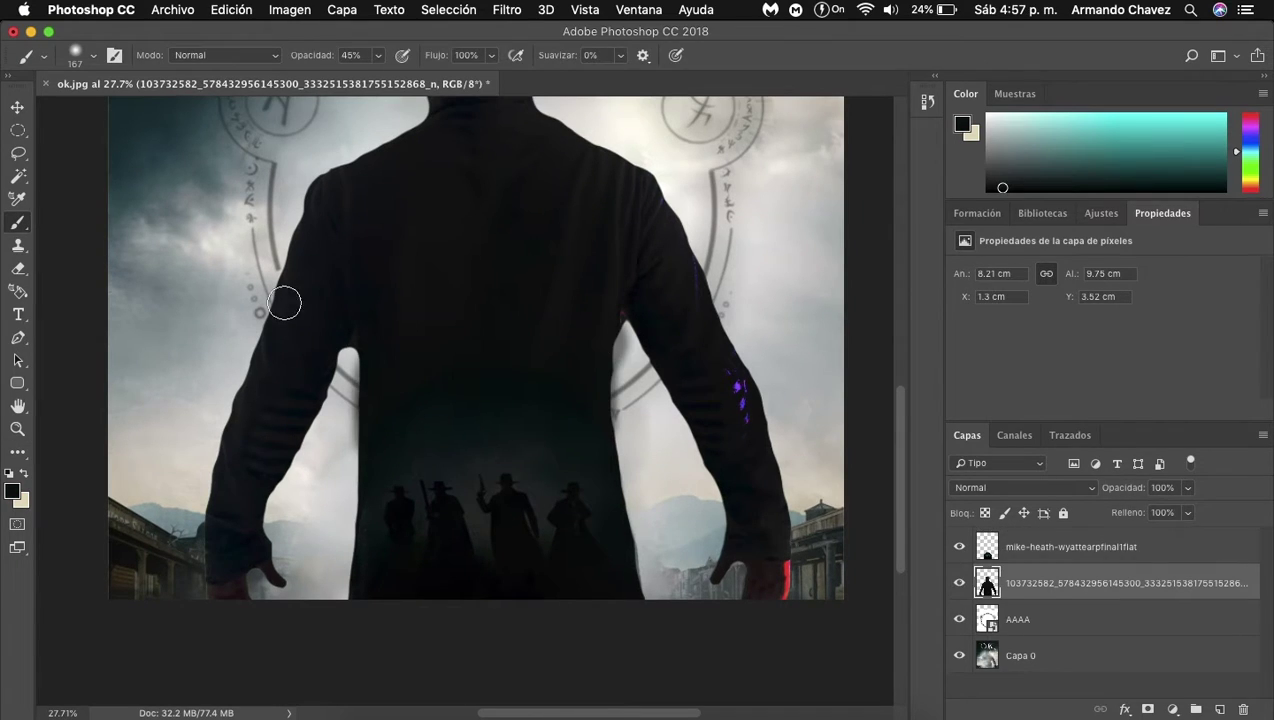
- Select the Smudge tool and merge all visible layers into the AAAA layer
{"action": "left_click", "coordinate": [17, 452]}
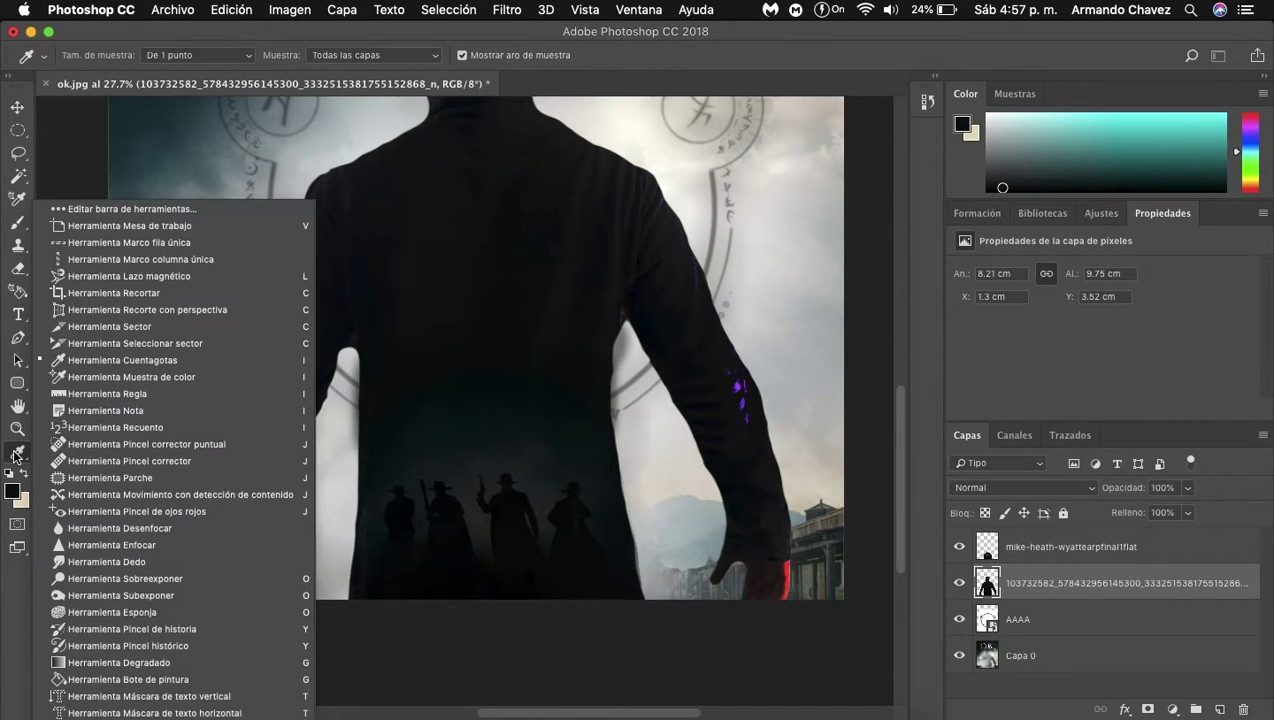
{"action": "left_click", "coordinate": [100, 561]}
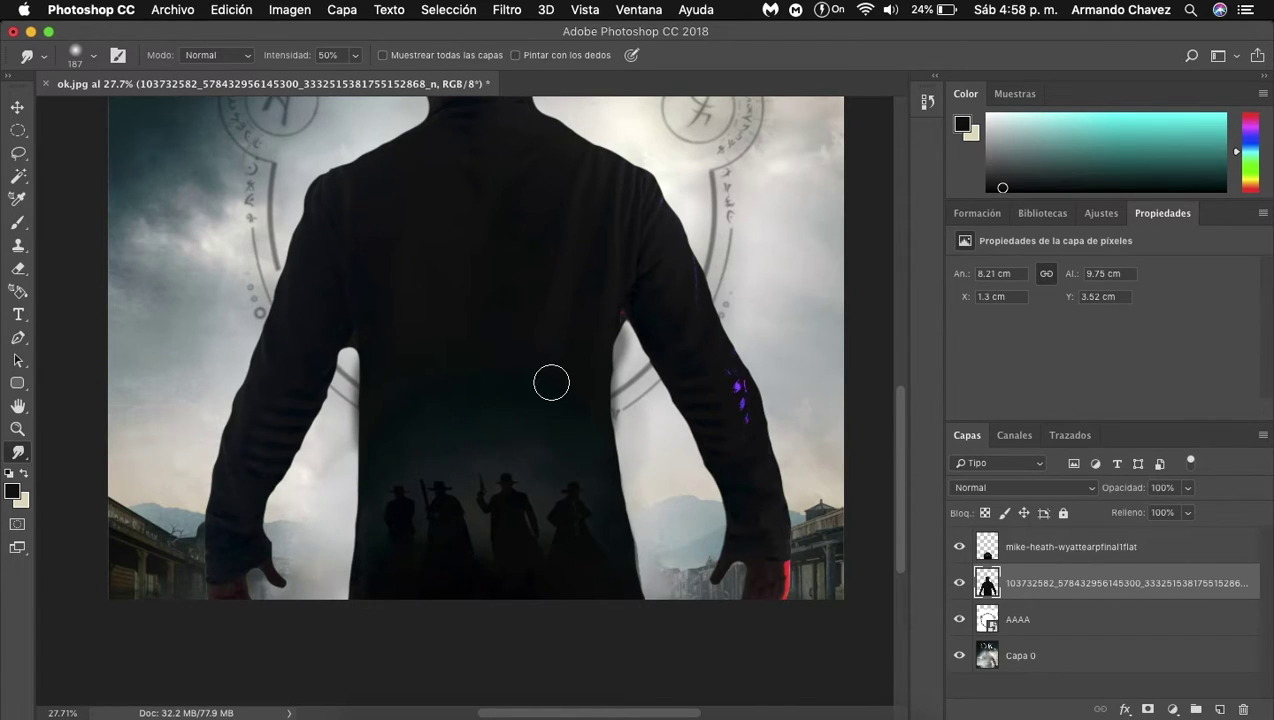
{"action": "right_click", "coordinate": [1048, 620]}
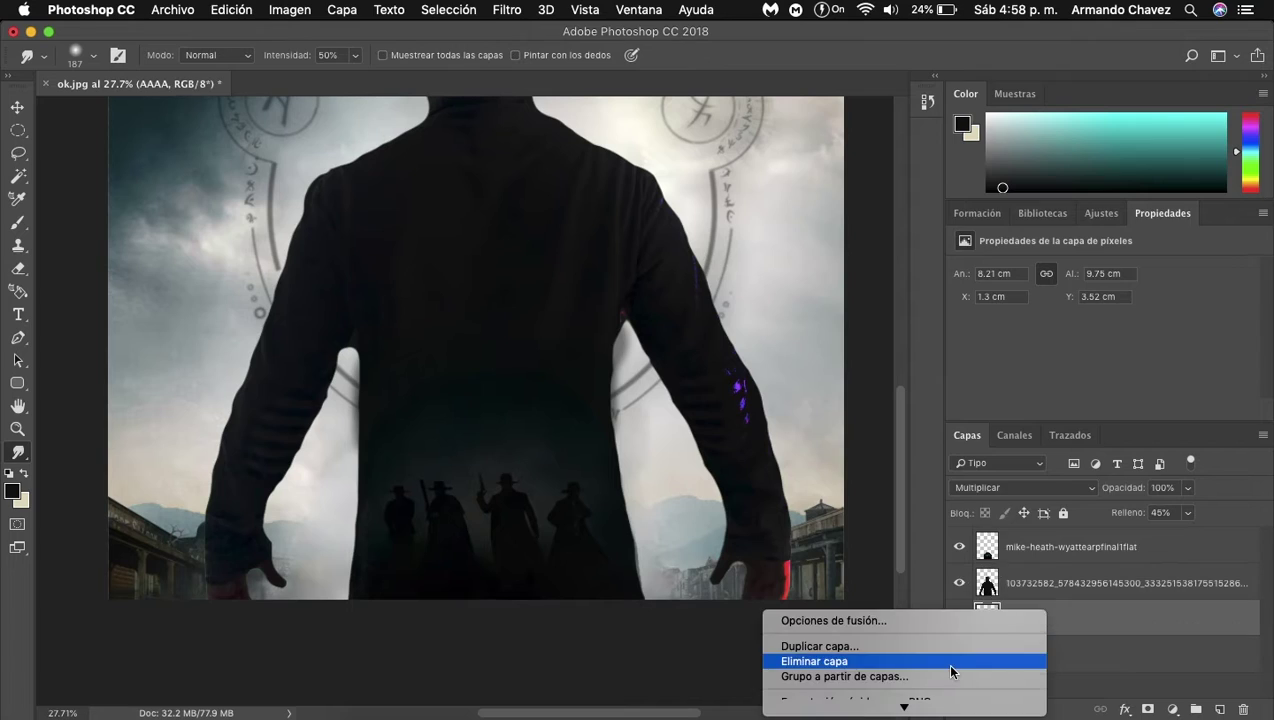
{"action": "left_click", "coordinate": [866, 560]}
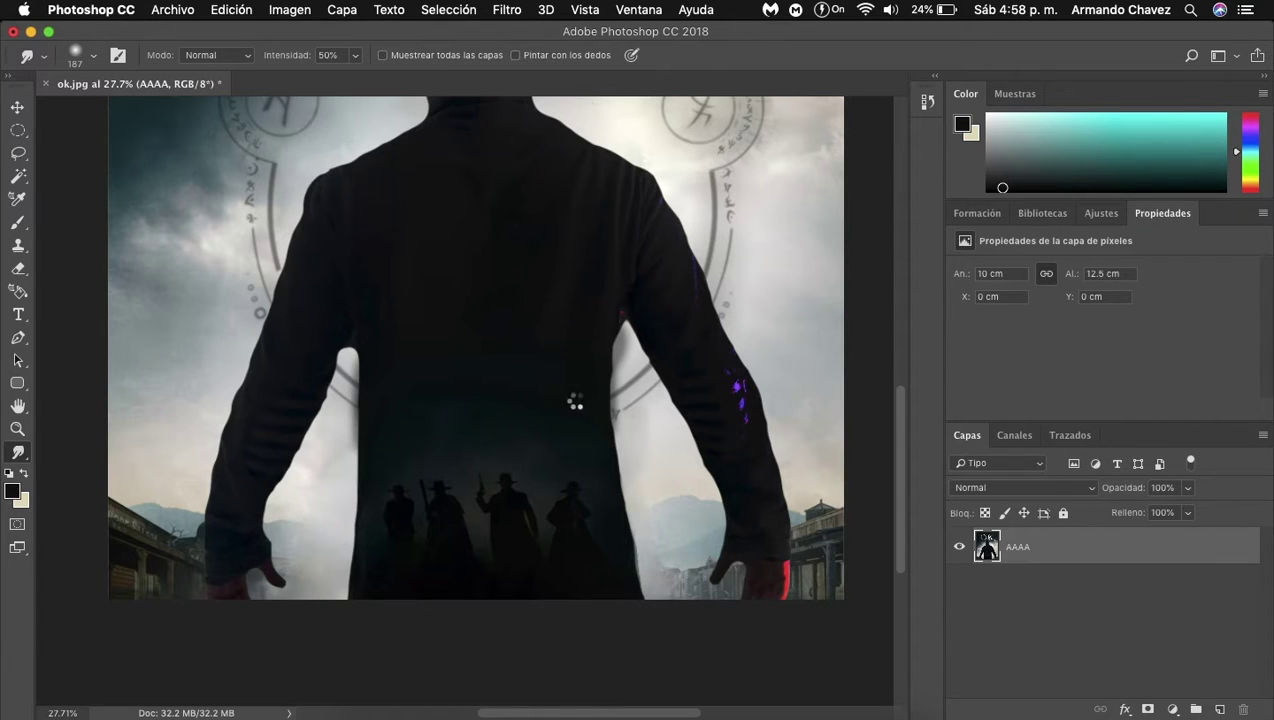
- Zoom in on the man's back and sample the light grey beside the armpit
{"action": "key", "text": "super+plus"}
{"action": "key", "text": "super+plus"}
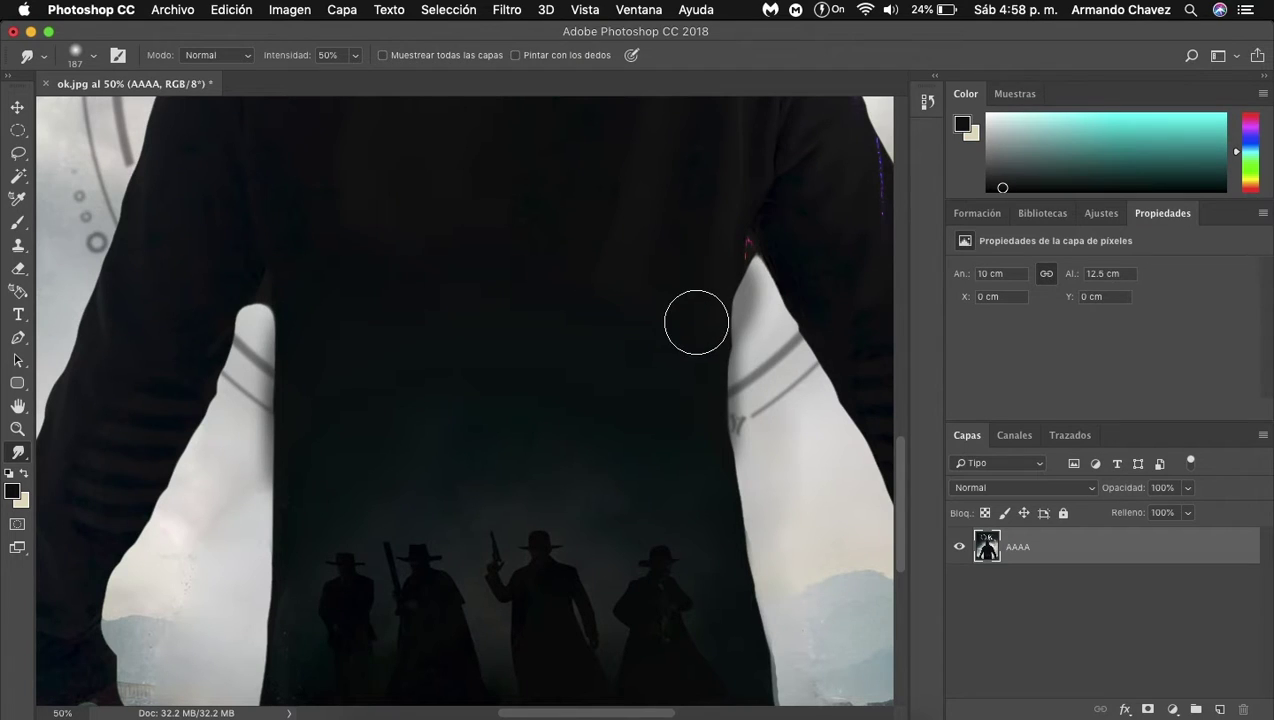
{"action": "scroll", "coordinate": [381, 336], "scroll_direction": "up", "scroll_amount": 3}
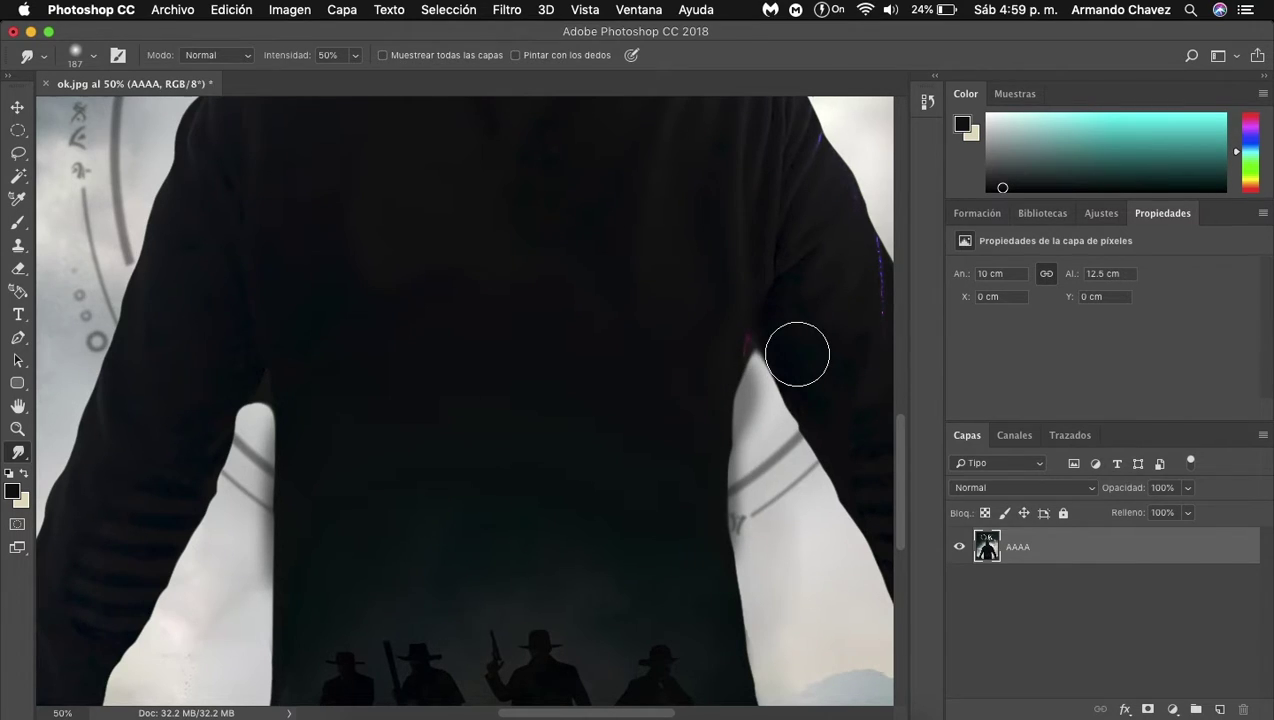
{"action": "key", "text": "super+minus"}
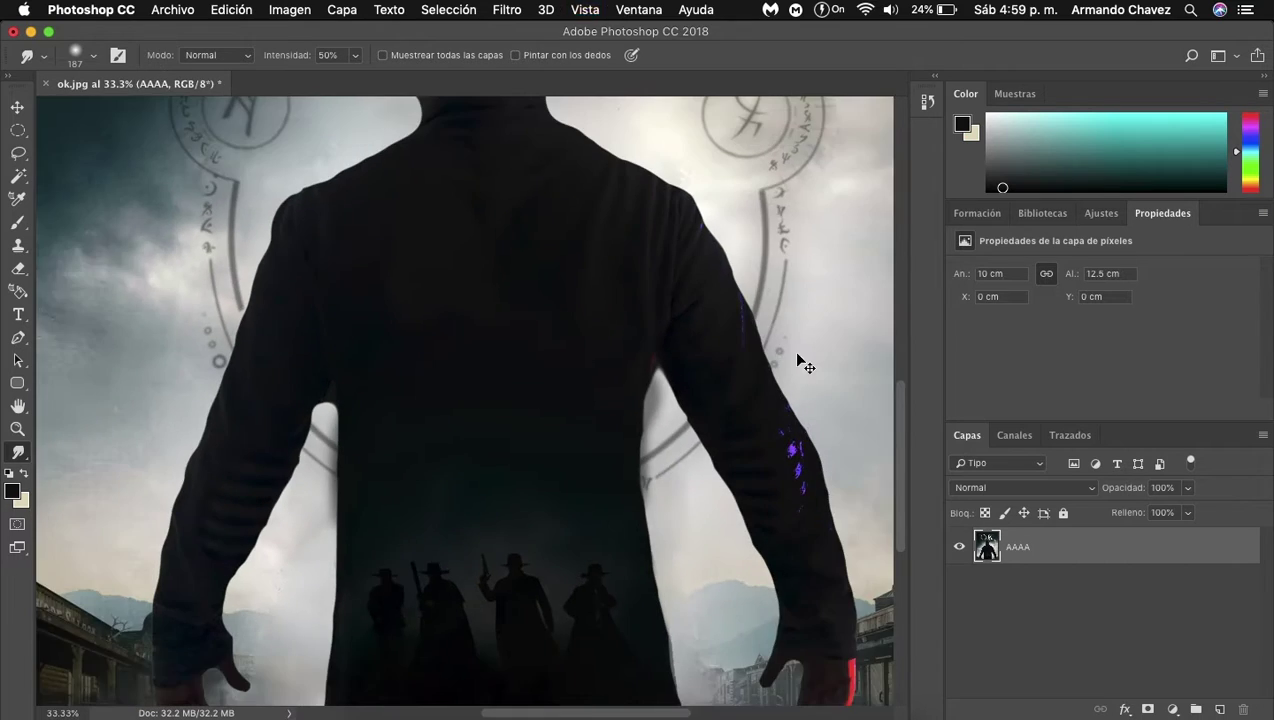
{"action": "key", "text": "super+minus"}
{"action": "key", "text": "super+minus"}
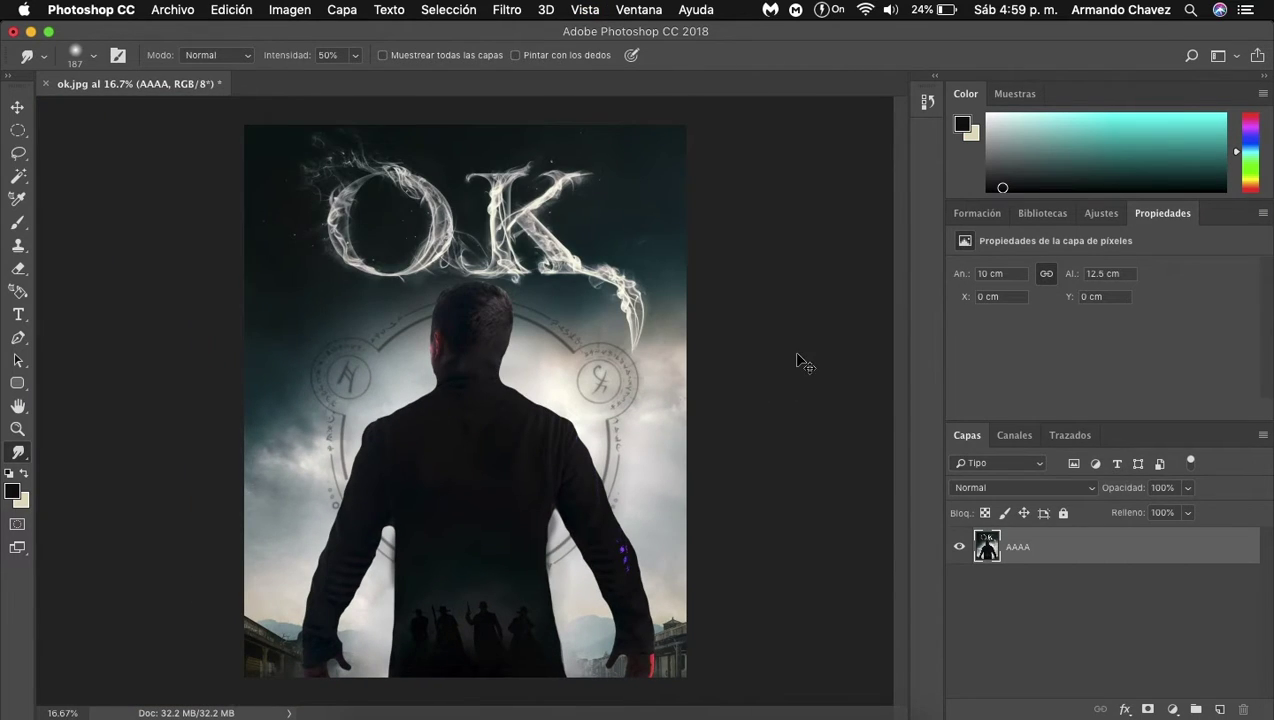
{"action": "key", "text": "super+plus"}
{"action": "key", "text": "super+plus"}
{"action": "key", "text": "super+plus"}
{"action": "scroll", "coordinate": [797, 354], "scroll_direction": "down", "scroll_amount": 3}
{"action": "scroll", "coordinate": [797, 354], "scroll_direction": "down", "scroll_amount": 3}
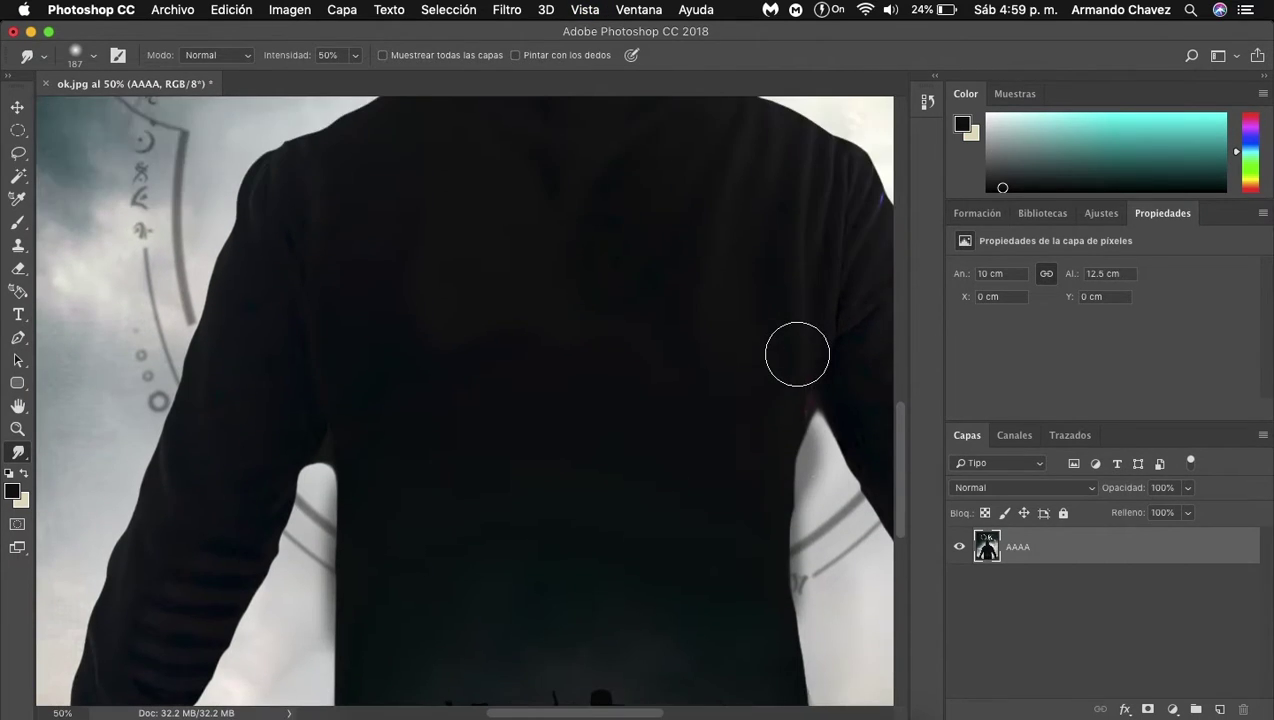
{"action": "scroll", "coordinate": [797, 354], "scroll_direction": "down", "scroll_amount": 2}
{"action": "key", "text": "i"}
{"action": "left_click", "coordinate": [316, 408]}
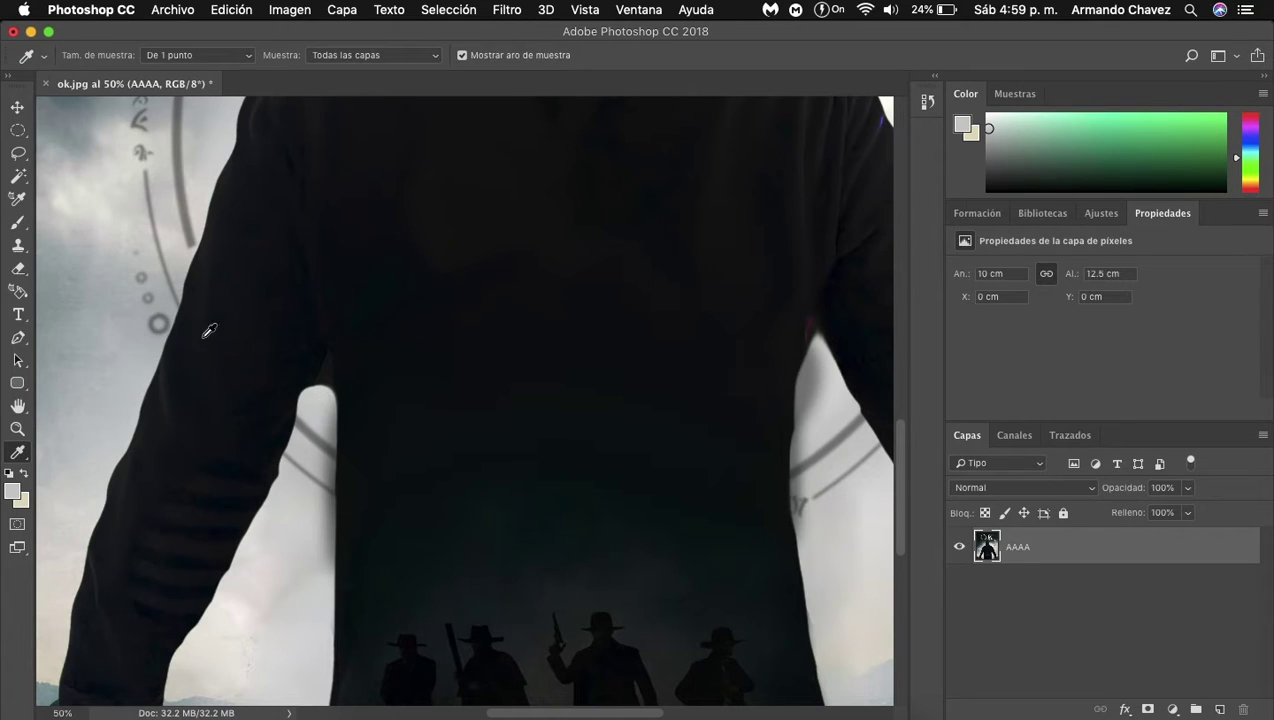
- With a 35 px brush at 100% opacity, extend the light gap into both armpits
{"action": "key", "text": "b"}
{"action": "left_click", "coordinate": [88, 52]}
{"action": "left_click", "coordinate": [121, 108]}
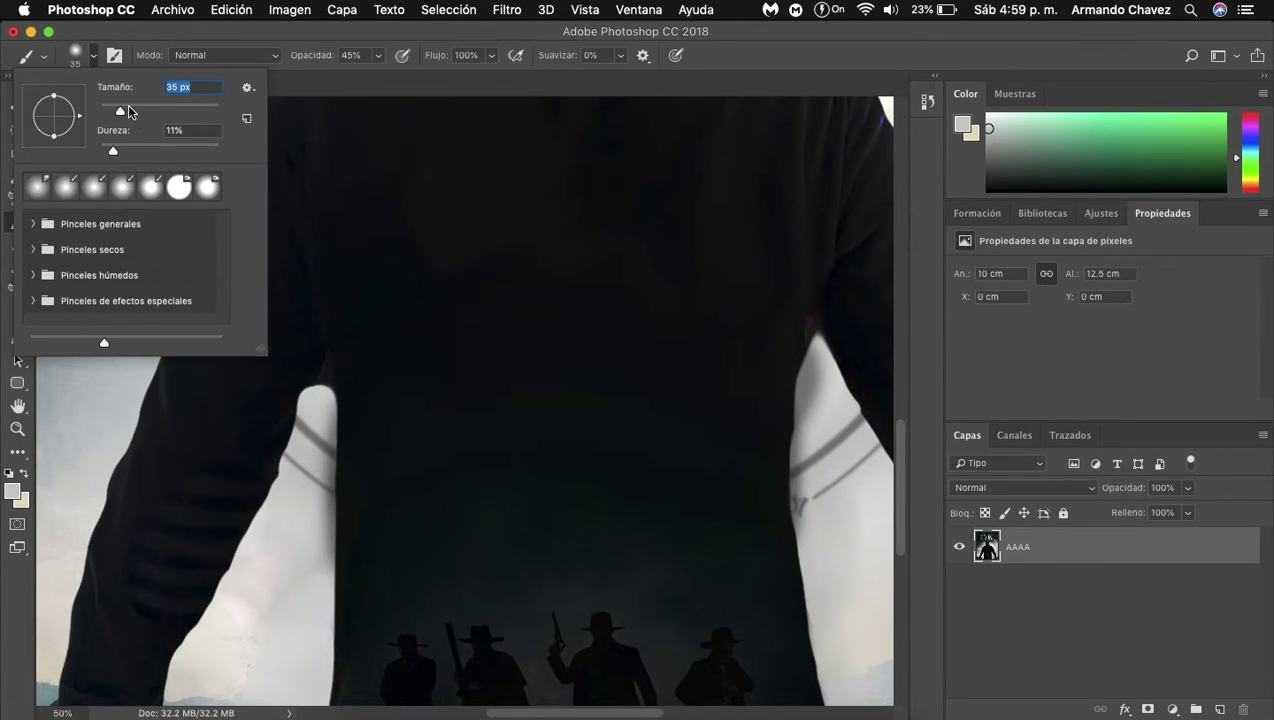
{"action": "left_click", "coordinate": [378, 55]}
{"action": "left_click_drag", "start_coordinate": [376, 76], "coordinate": [443, 81]}
{"action": "left_click_drag", "start_coordinate": [310, 405], "coordinate": [322, 370]}
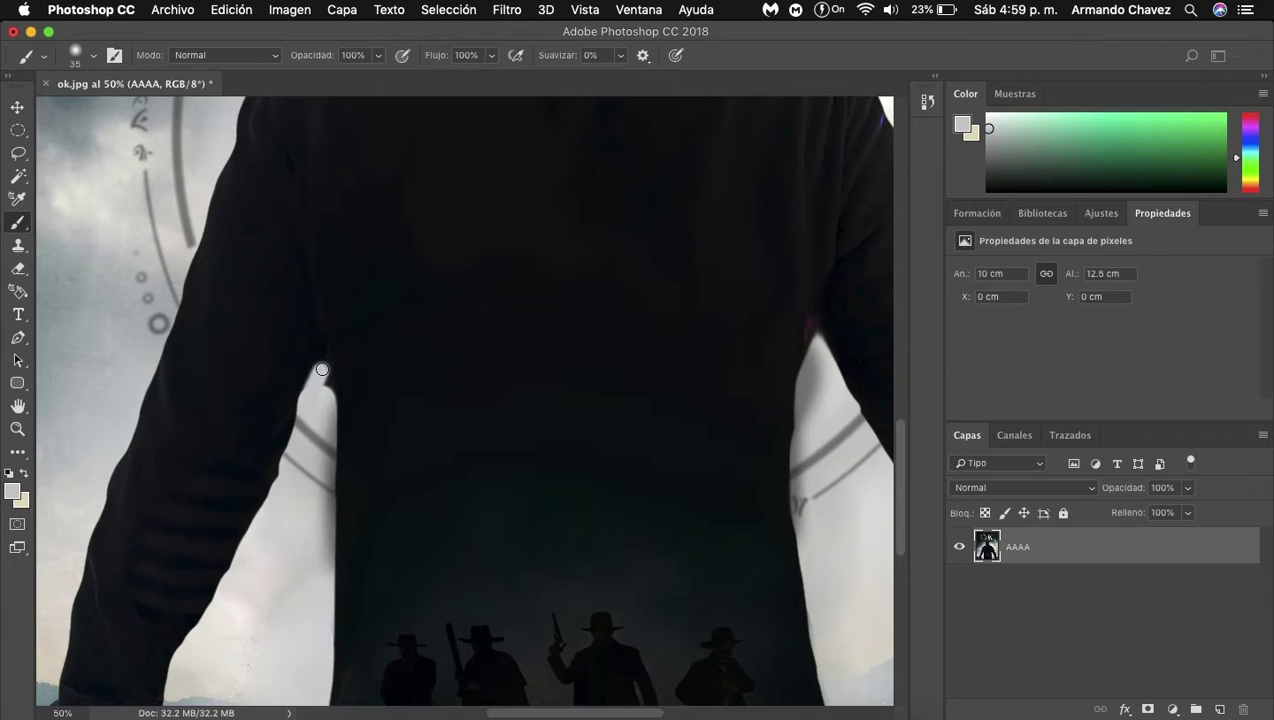
{"action": "left_click_drag", "start_coordinate": [808, 340], "coordinate": [803, 421]}
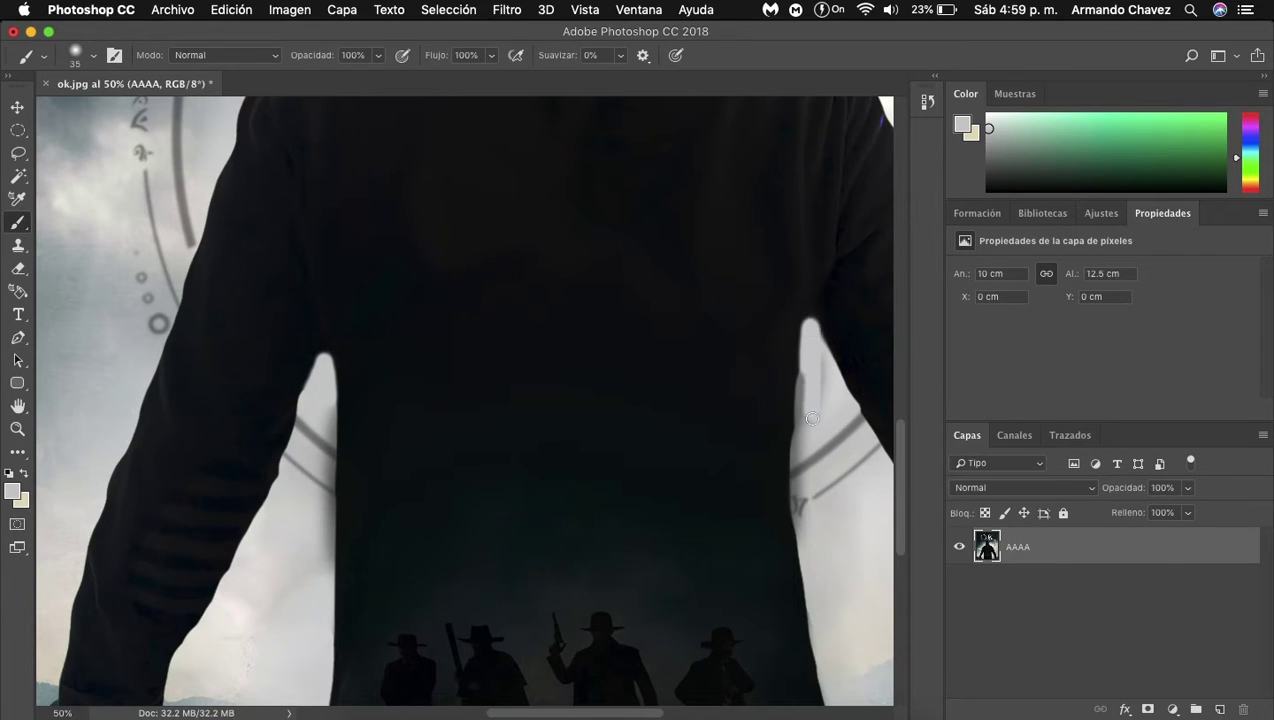
- Reset the colour to black, then sample the red from the man's right hand
{"action": "key", "text": "super+minus"}
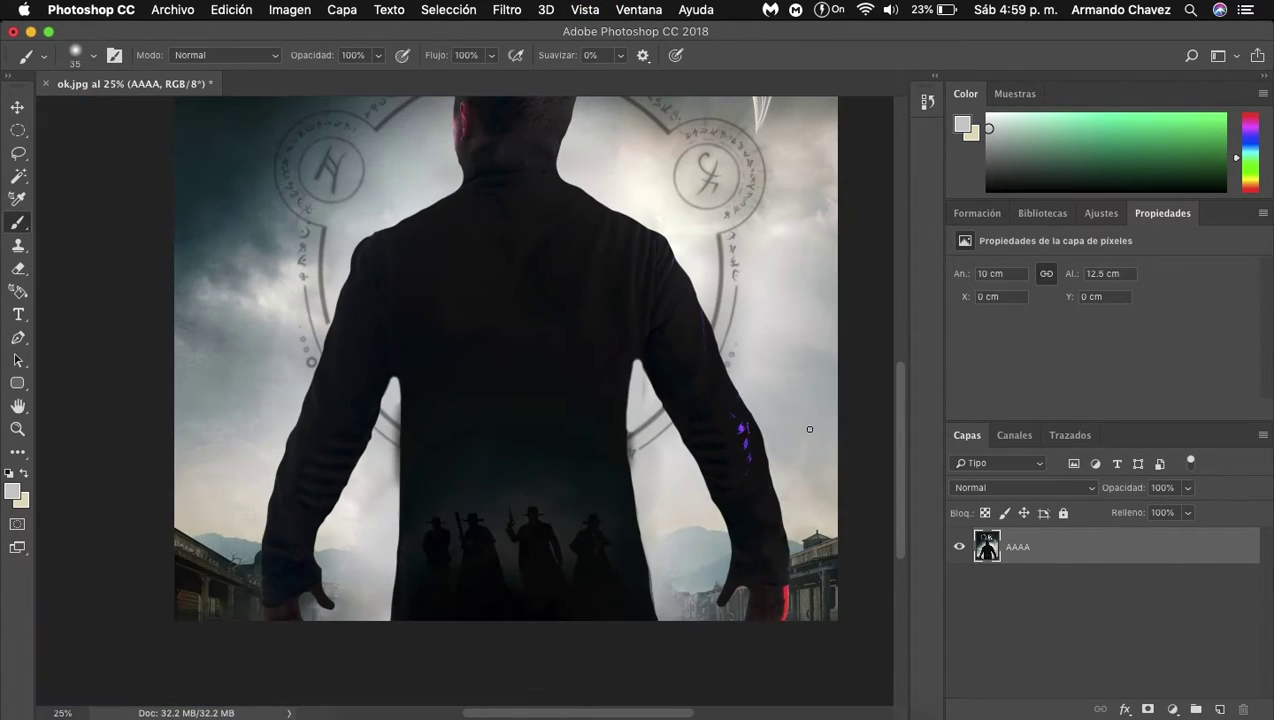
{"action": "left_click", "coordinate": [727, 371], "text": "alt"}
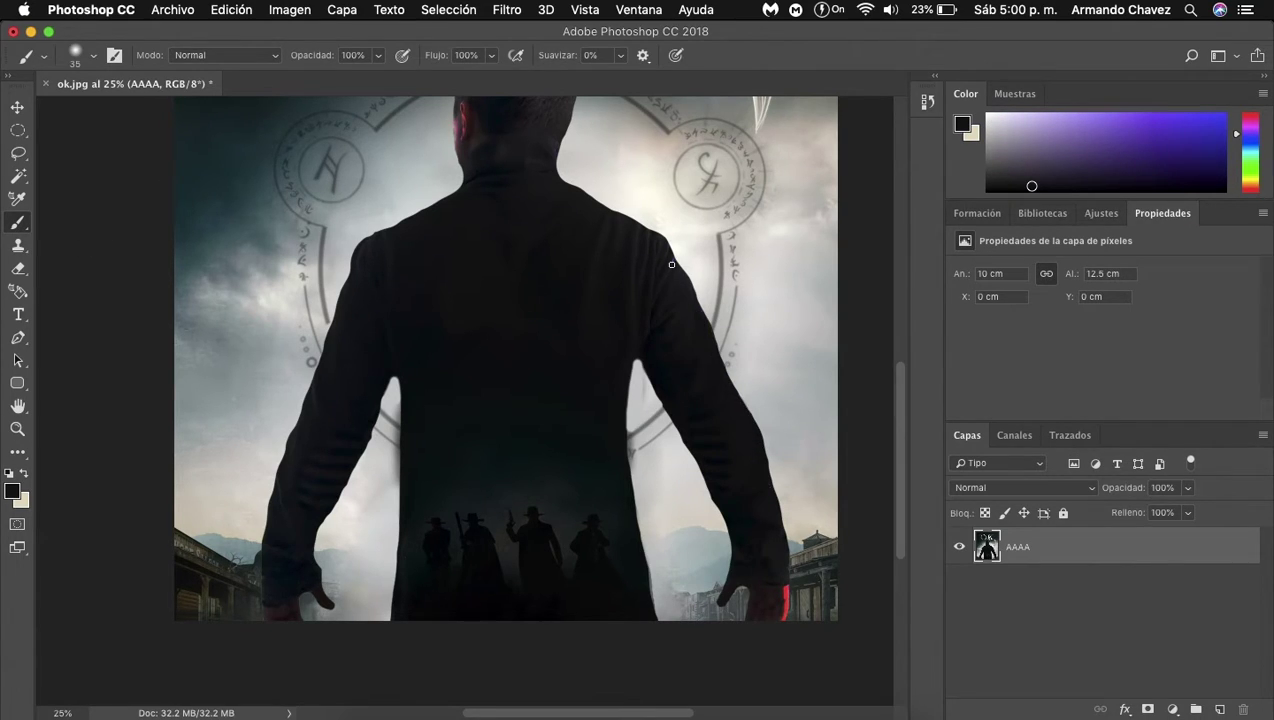
{"action": "scroll", "coordinate": [817, 518], "scroll_direction": "down", "scroll_amount": 3}
{"action": "key", "text": "super+plus"}
{"action": "key", "text": "super+plus"}
{"action": "key", "text": "super+plus"}
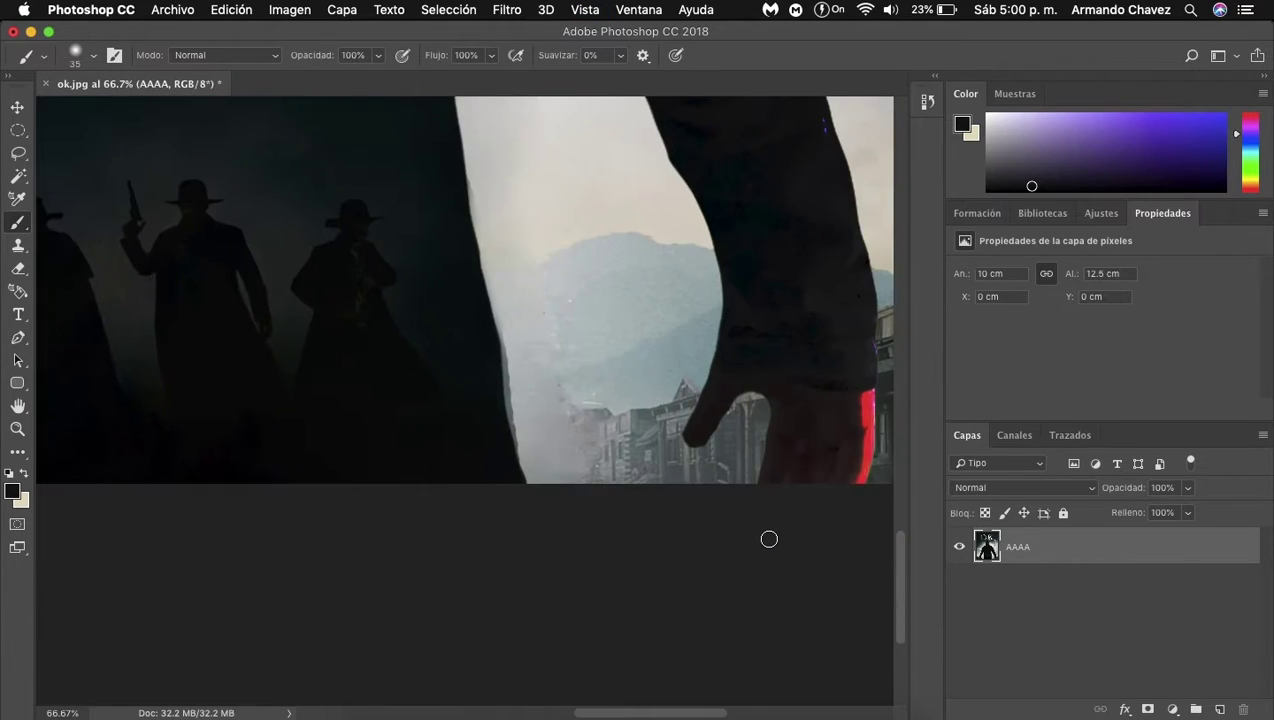
{"action": "scroll", "coordinate": [768, 537], "scroll_direction": "right", "scroll_amount": 3}
{"action": "mouse_move", "coordinate": [651, 404]}
{"action": "left_mouse_down"}
{"action": "mouse_move", "coordinate": [687, 445]}
{"action": "mouse_move", "coordinate": [672, 477]}
{"action": "left_mouse_up"}
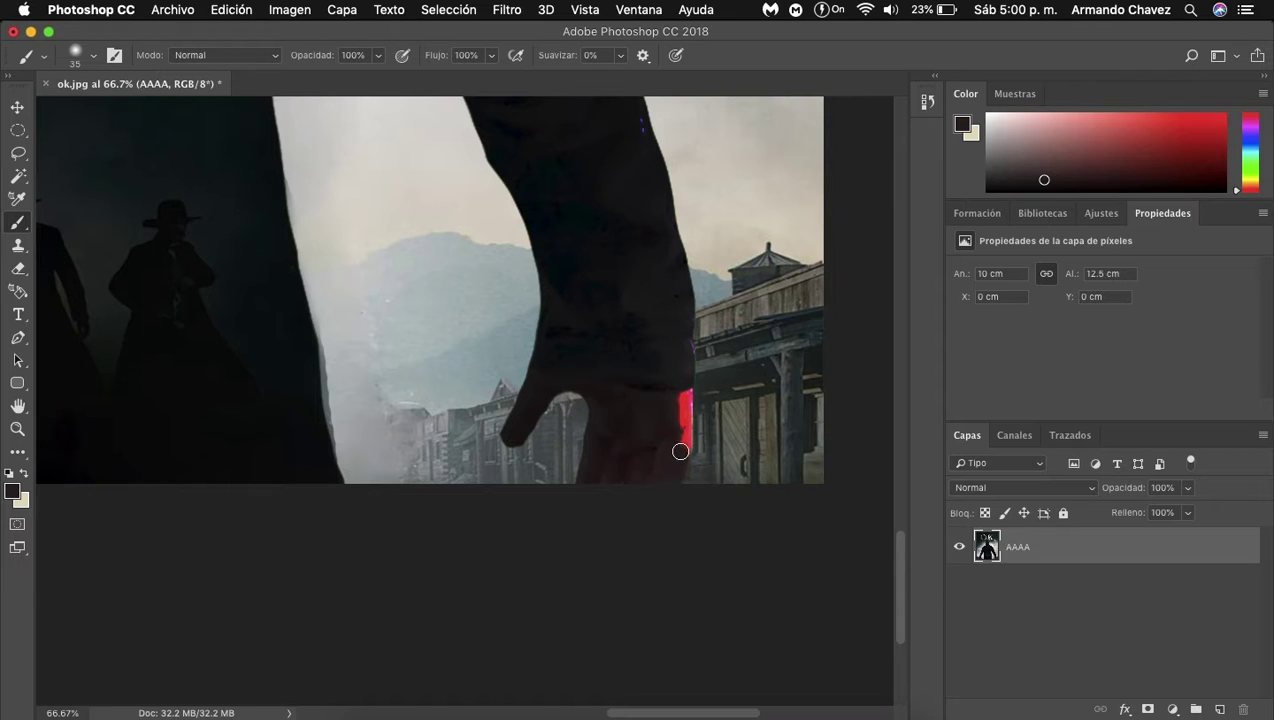
- Sample a dark shade from the man's lower silhouette as the painting colour
{"action": "key", "text": "super+minus"}
{"action": "key", "text": "super+minus"}
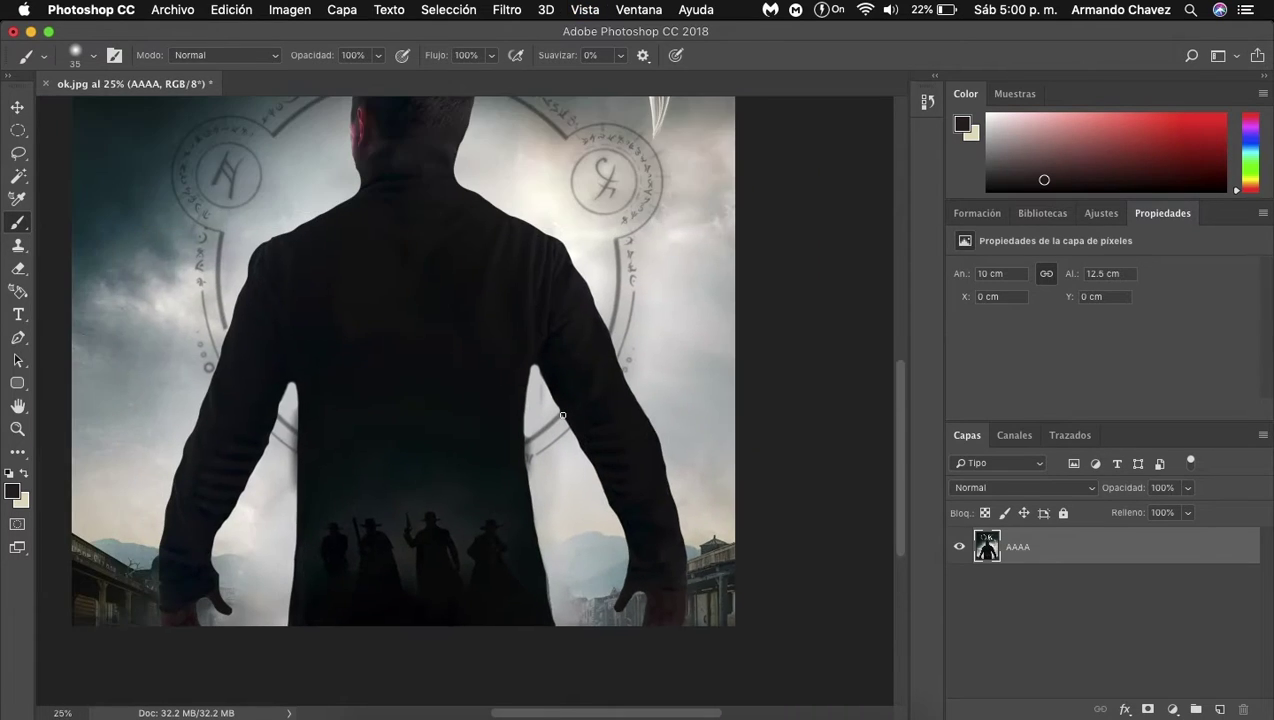
{"action": "scroll", "coordinate": [570, 425], "scroll_direction": "up", "scroll_amount": 5}
{"action": "key", "text": "super+minus"}
{"action": "key", "text": "super+minus"}
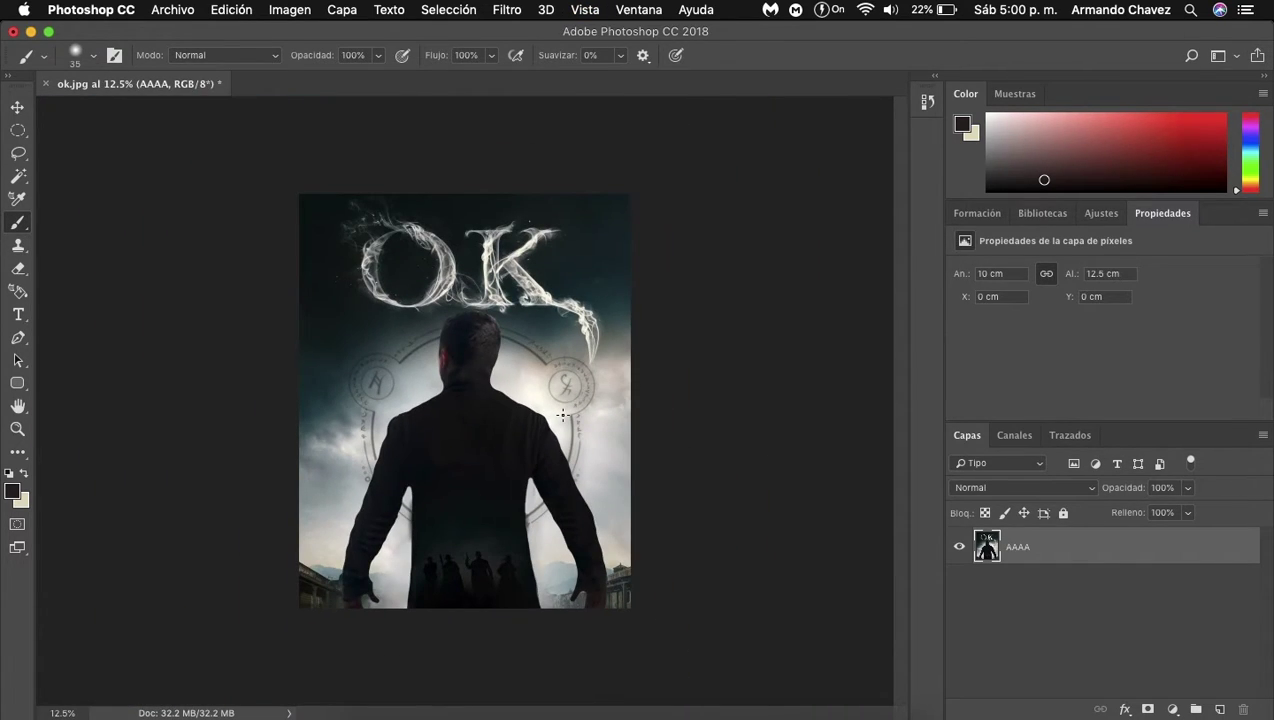
{"action": "key", "text": "super+plus"}
{"action": "key", "text": "super+plus"}
{"action": "key", "text": "super+plus"}
{"action": "scroll", "coordinate": [745, 530], "scroll_direction": "down", "scroll_amount": 5}
{"action": "key", "text": "i"}
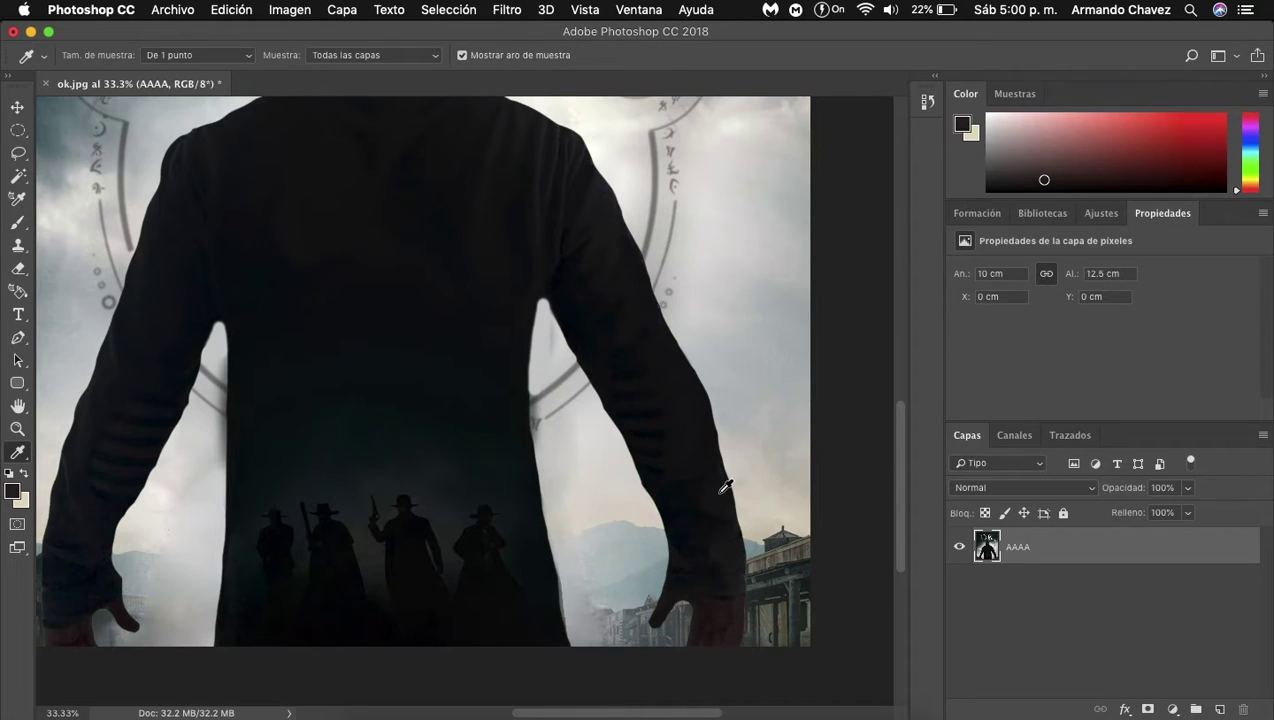
{"action": "left_click_drag", "start_coordinate": [725, 487], "coordinate": [694, 490]}
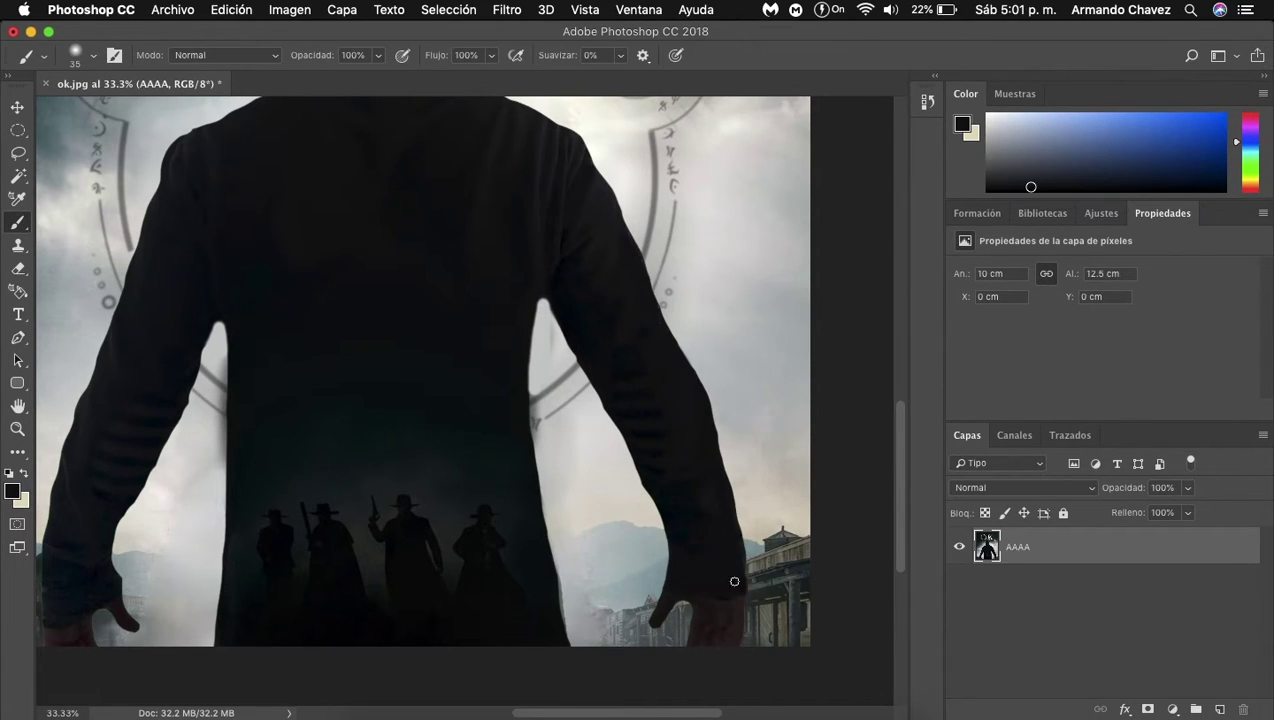
{"action": "key", "text": "super+minus"}
{"action": "left_click", "coordinate": [93, 56]}
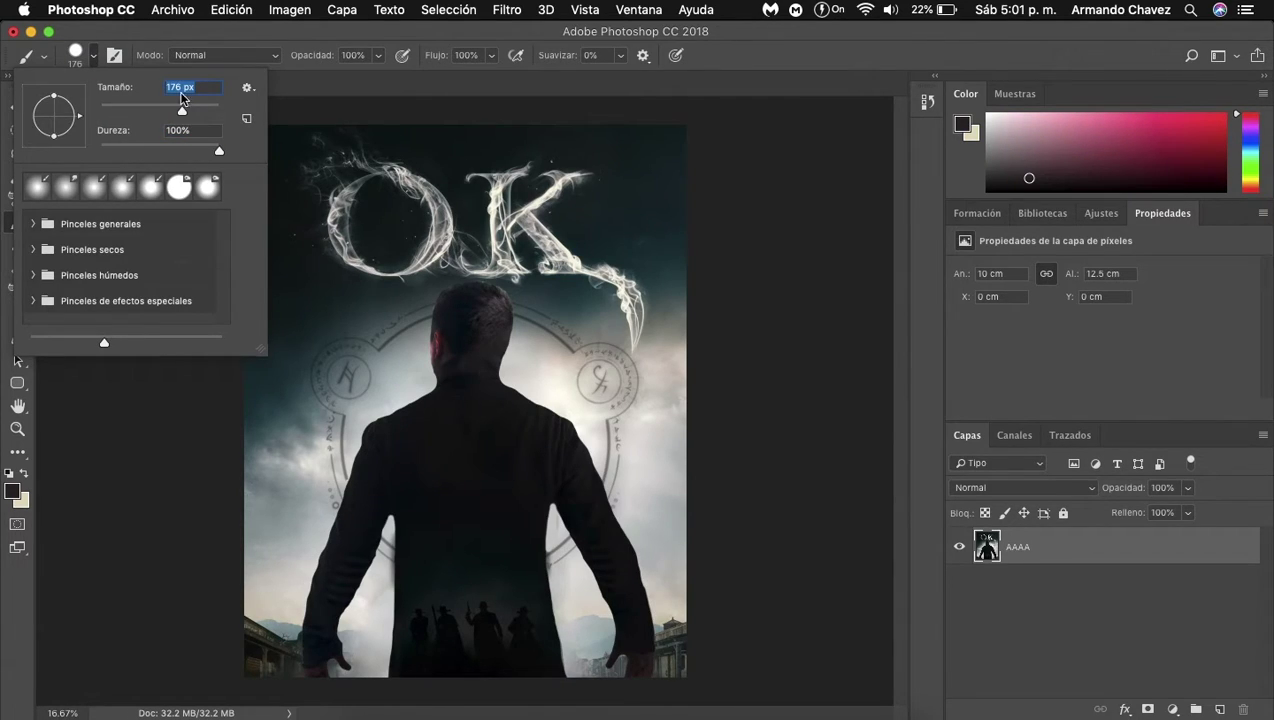
- Pick bright orange, drop brush opacity to about 4%, and glow the head and shoulders
{"action": "left_click_drag", "start_coordinate": [1250, 135], "coordinate": [1257, 188]}
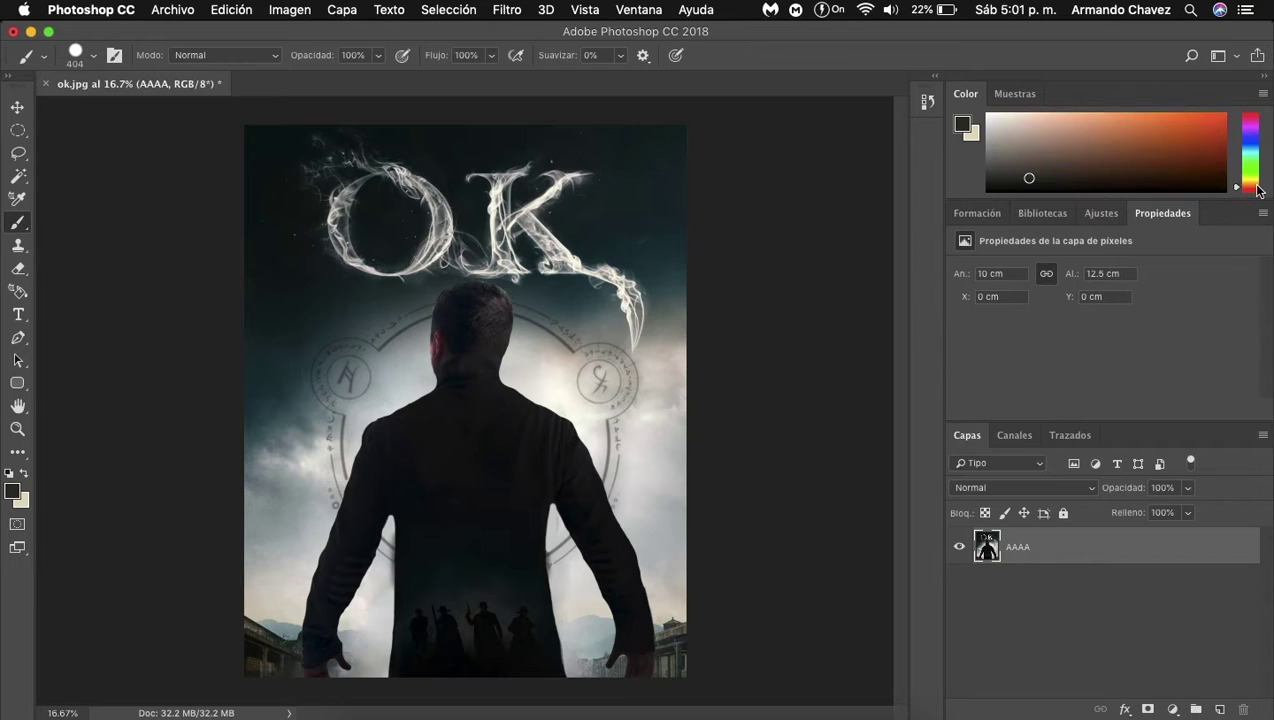
{"action": "left_click", "coordinate": [1184, 126]}
{"action": "left_click_drag", "start_coordinate": [378, 55], "coordinate": [369, 76]}
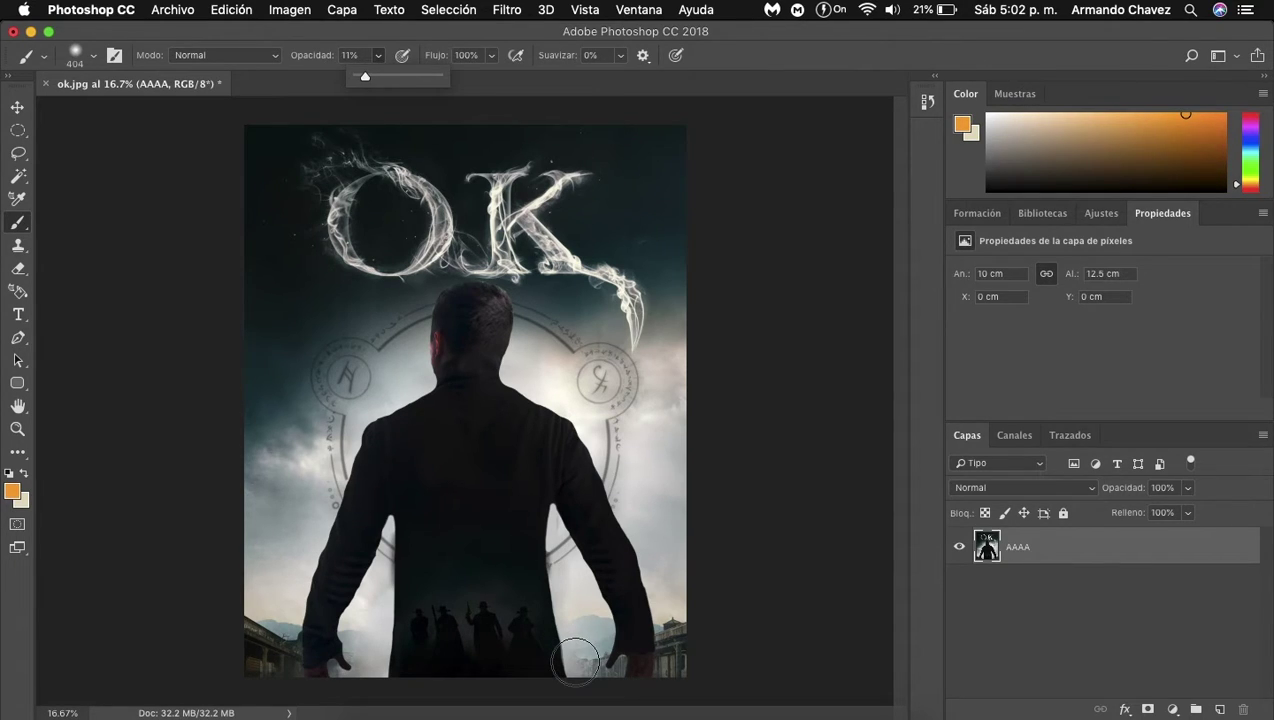
{"action": "left_click_drag", "start_coordinate": [378, 55], "coordinate": [359, 76]}
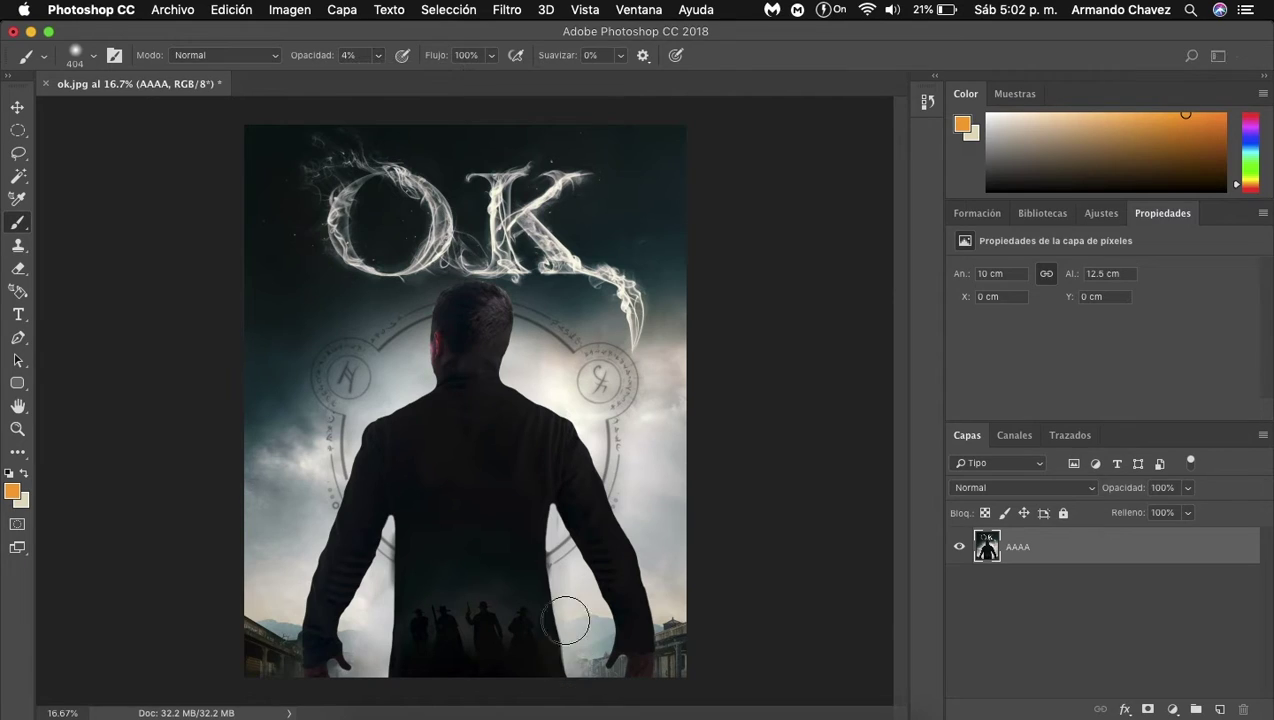
{"action": "left_click_drag", "start_coordinate": [569, 411], "coordinate": [515, 418]}
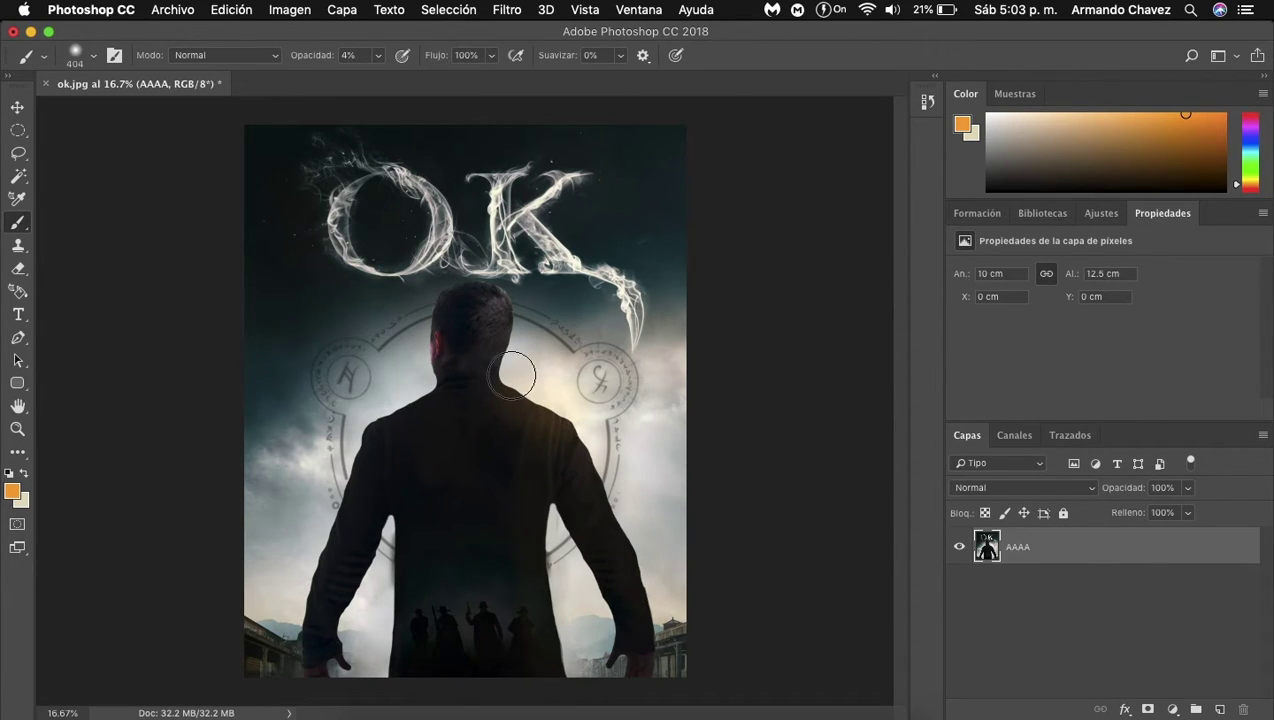
{"action": "left_click_drag", "start_coordinate": [518, 369], "coordinate": [664, 527]}
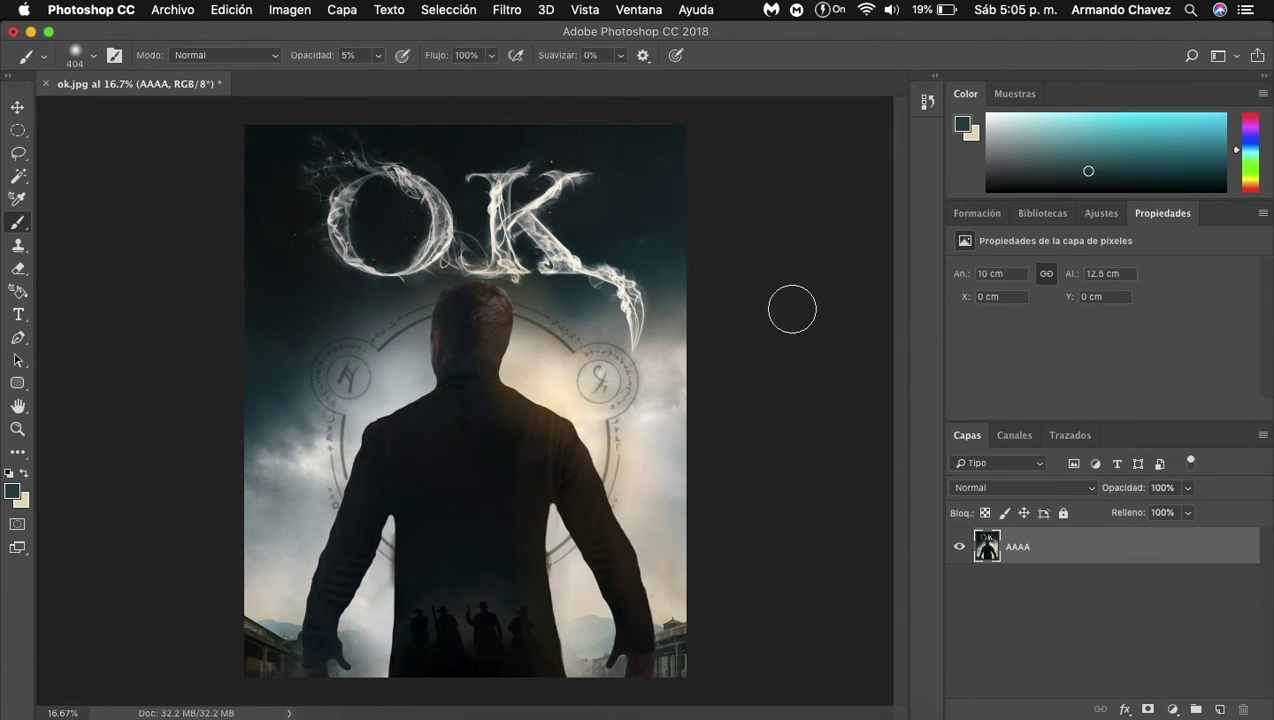
- Apply Camera Raw with Dehaze +49, Clarity +8, Shadows +14 and Whites +5
{"action": "left_click", "coordinate": [507, 14]}
{"action": "left_click", "coordinate": [809, 245]}
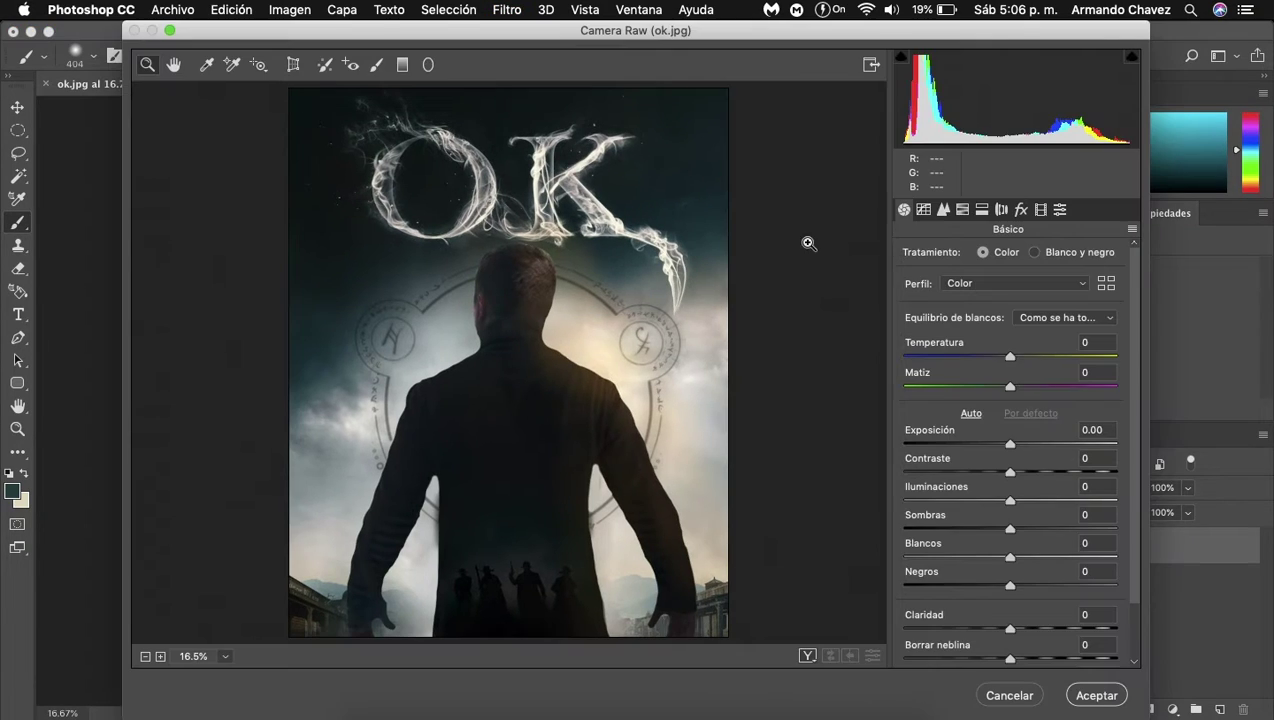
{"action": "scroll", "coordinate": [1012, 560], "scroll_direction": "down", "scroll_amount": 2}
{"action": "left_click_drag", "start_coordinate": [1013, 594], "coordinate": [1062, 593]}
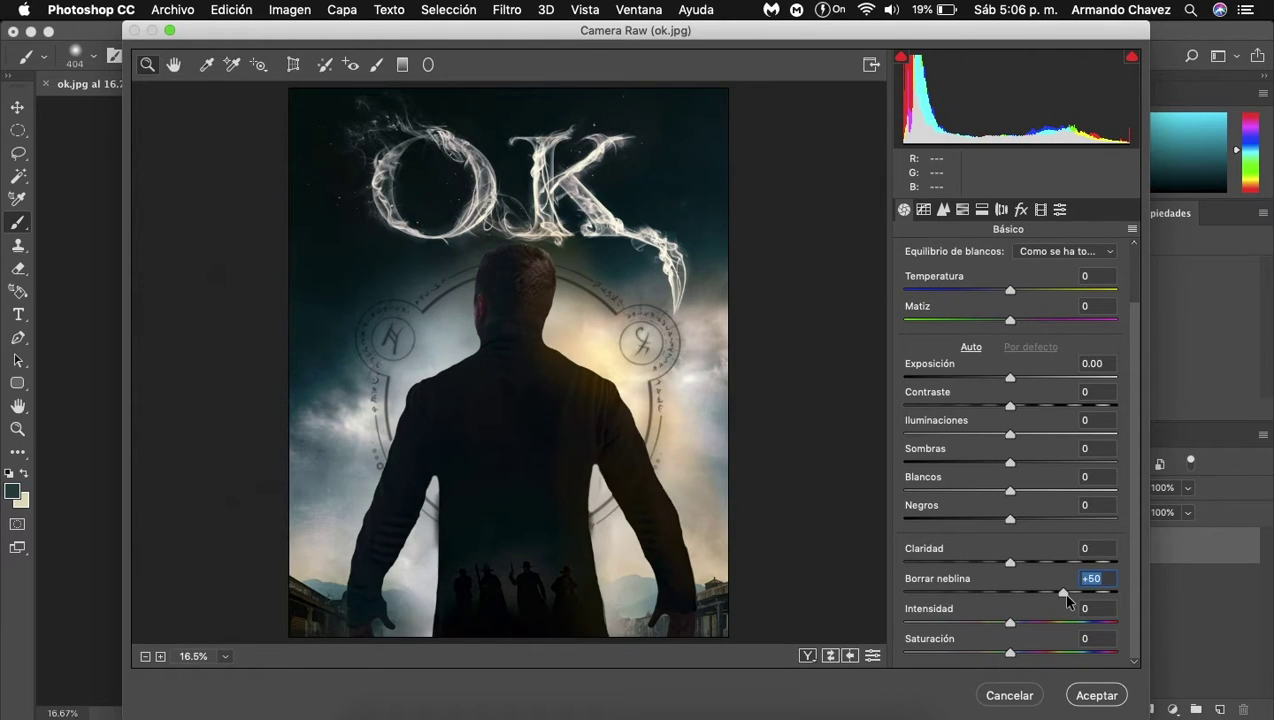
{"action": "key", "text": "Return"}
{"action": "type", "text": "8"}
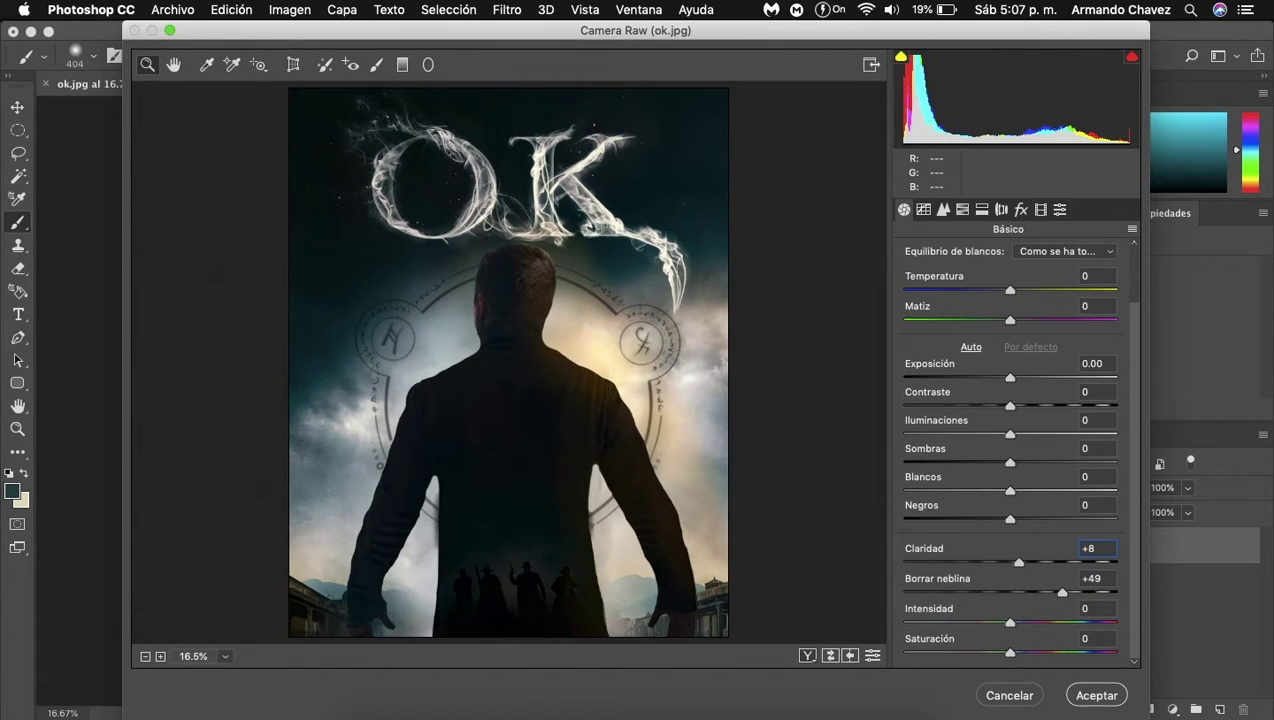
{"action": "left_click", "coordinate": [1088, 476]}
{"action": "type", "text": "5"}
{"action": "type", "text": "14"}
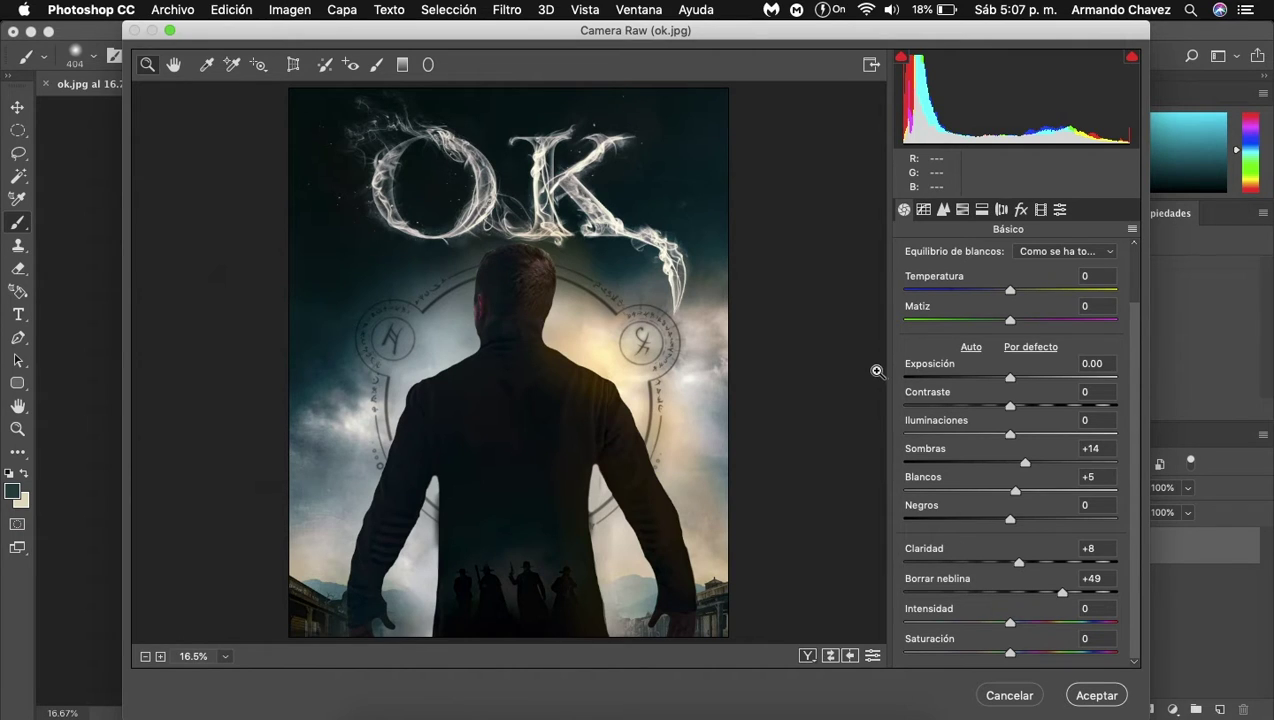
{"action": "left_click", "coordinate": [1096, 695]}
{"action": "left_click", "coordinate": [167, 14]}
{"action": "left_click", "coordinate": [250, 332]}
- Place mikettearpfinal1flat.jpg in Trama mode, its glow positioned at the man's neck and shoulder
{"action": "double_click", "coordinate": [930, 186]}
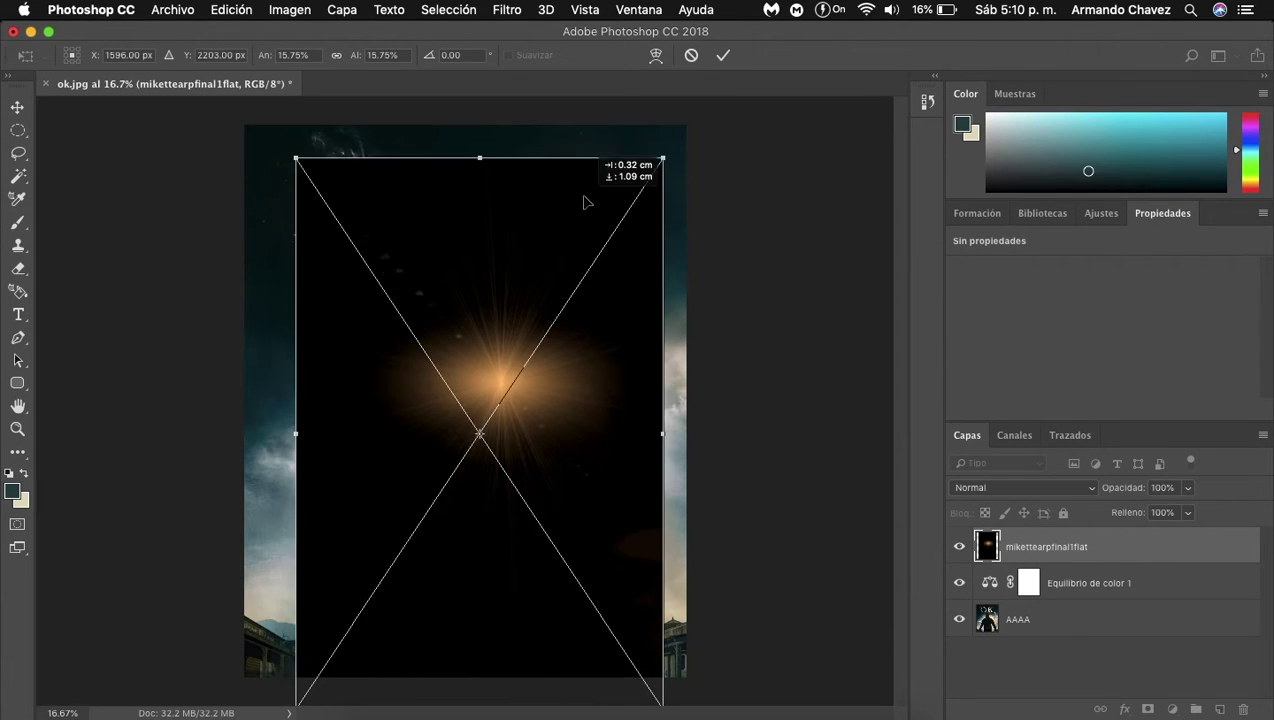
{"action": "left_click_drag", "start_coordinate": [585, 202], "coordinate": [579, 169]}
{"action": "left_click", "coordinate": [1020, 487]}
{"action": "left_click", "coordinate": [978, 438]}
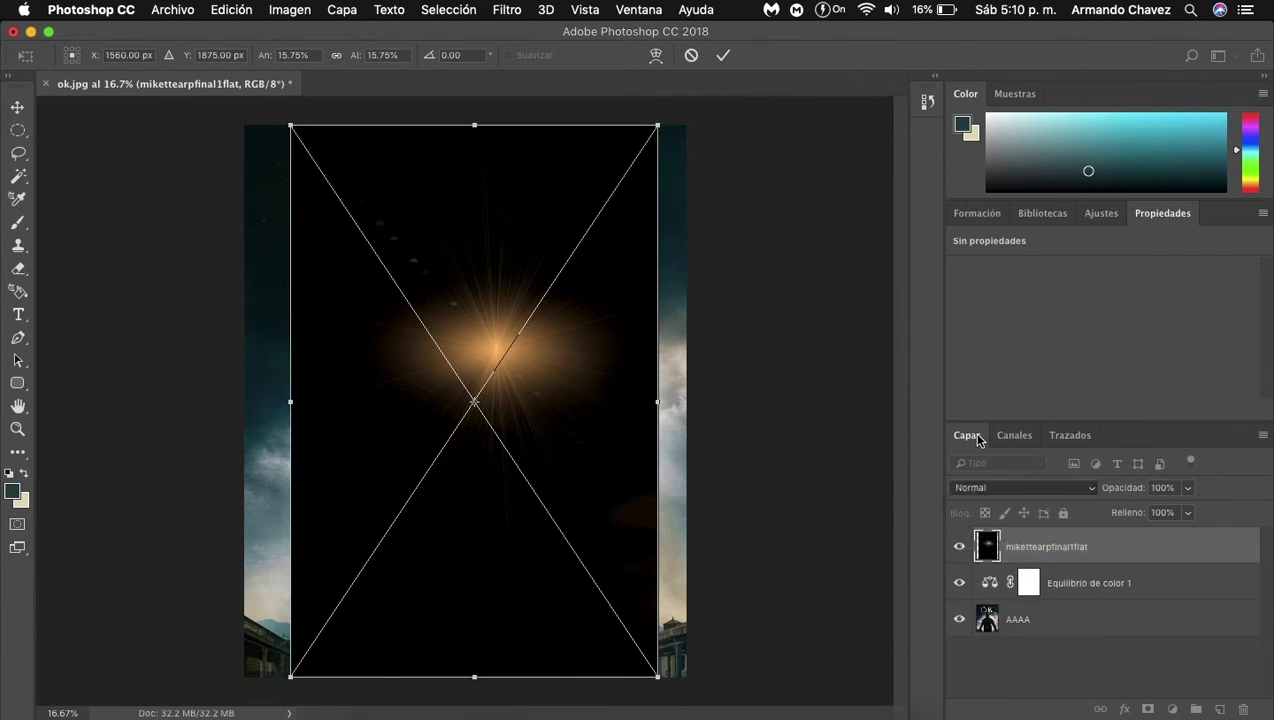
{"action": "left_click_drag", "start_coordinate": [491, 308], "coordinate": [529, 367]}
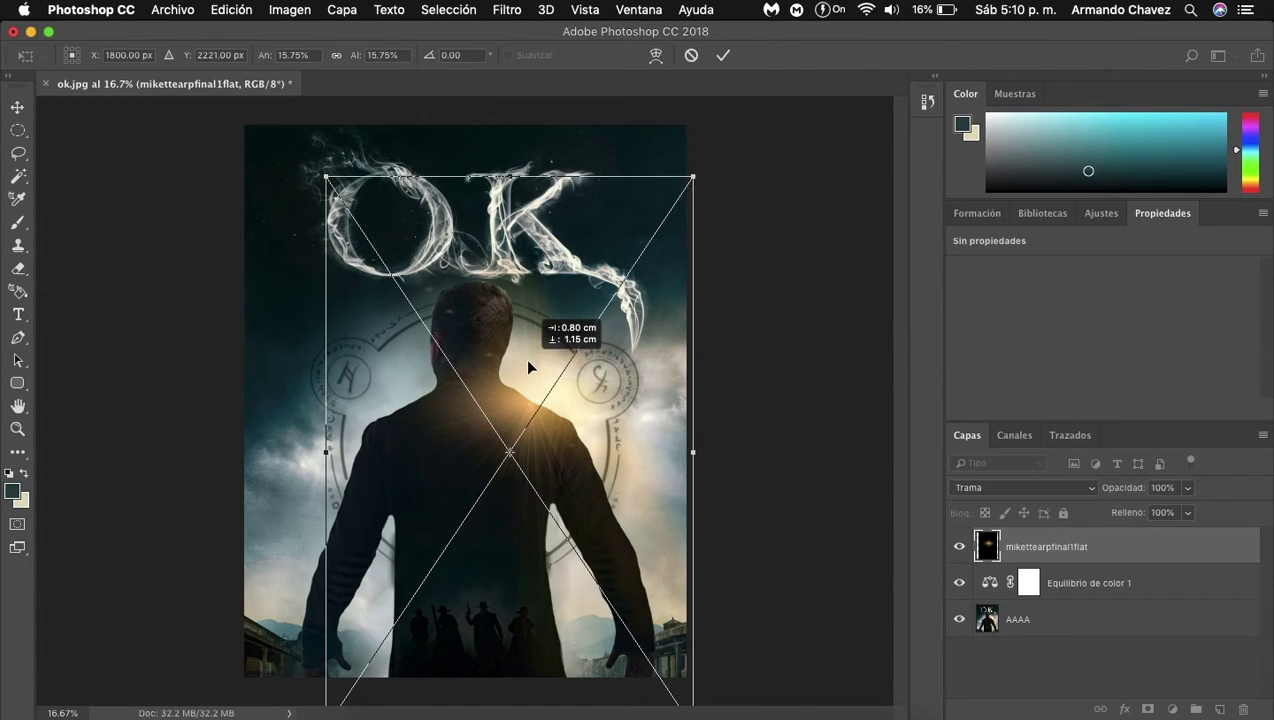
{"action": "left_click_drag", "start_coordinate": [529, 367], "coordinate": [534, 369]}
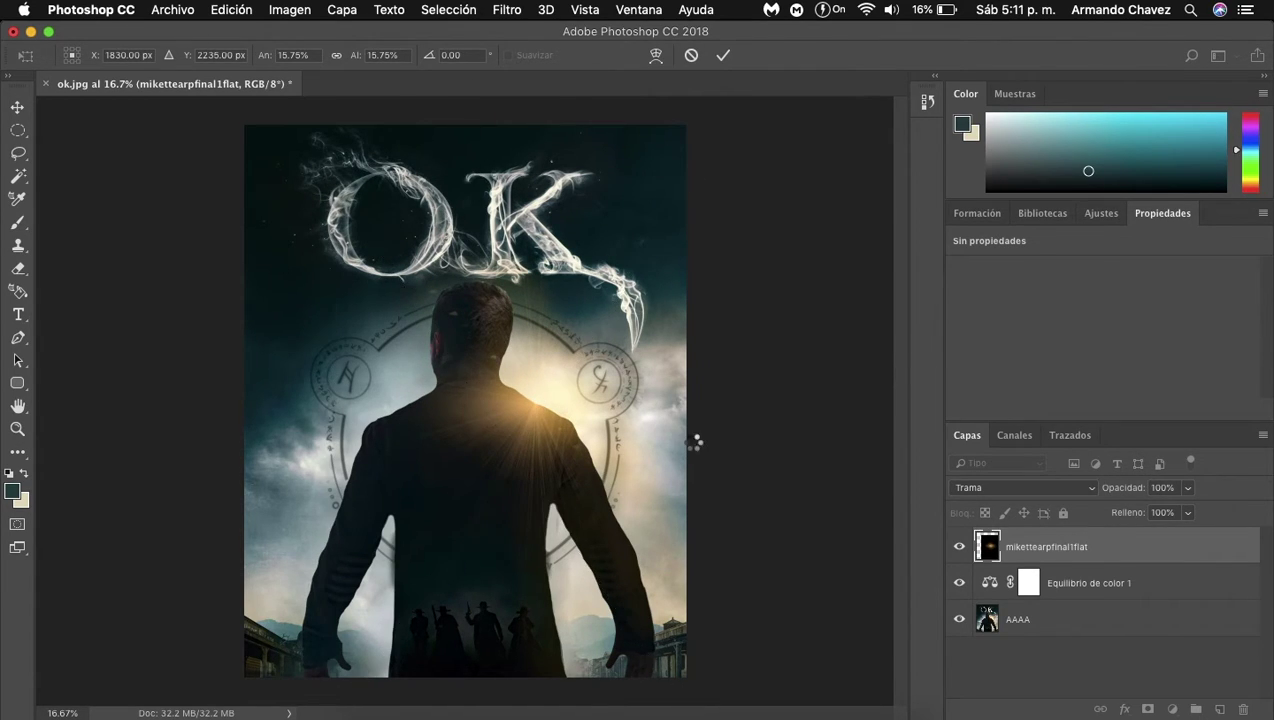
{"action": "key", "text": "Return"}
{"action": "left_click_drag", "start_coordinate": [538, 398], "coordinate": [538, 401]}
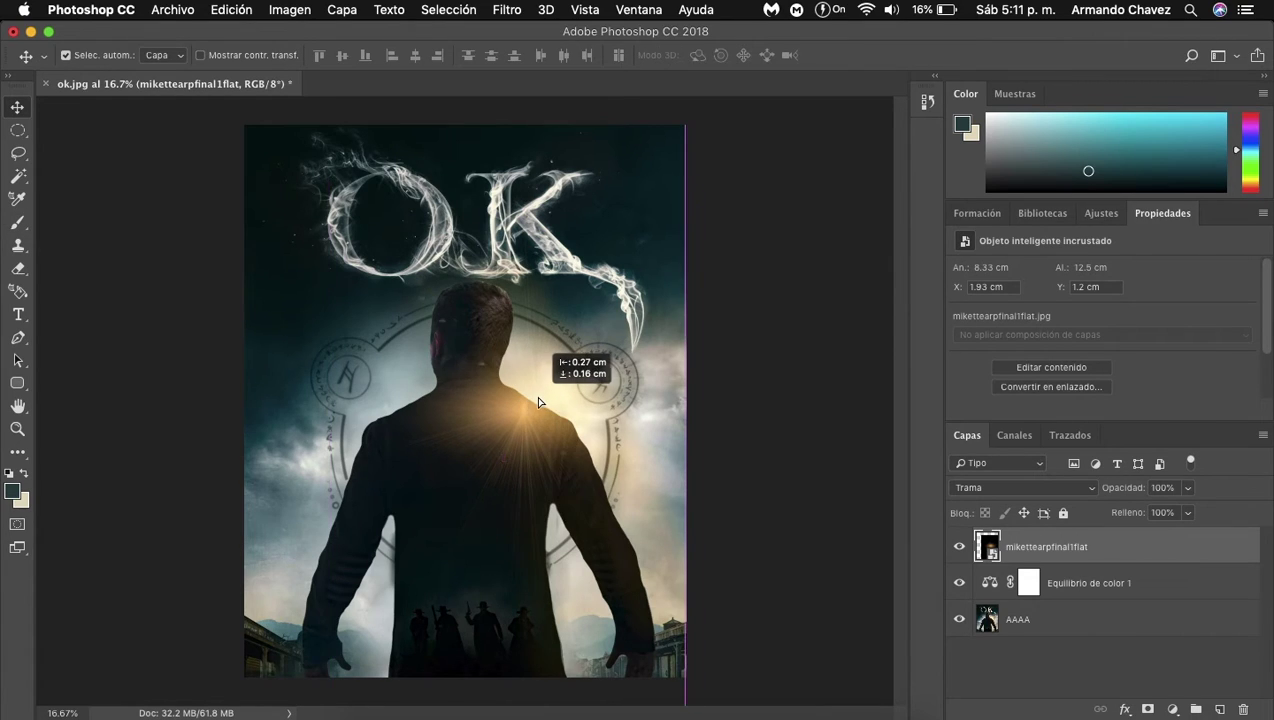
- Apply Desenfoque de movimiento at angle 0° and 48 pixels distance to the flare
{"action": "left_click", "coordinate": [507, 9]}
{"action": "mouse_move", "coordinate": [536, 220]}
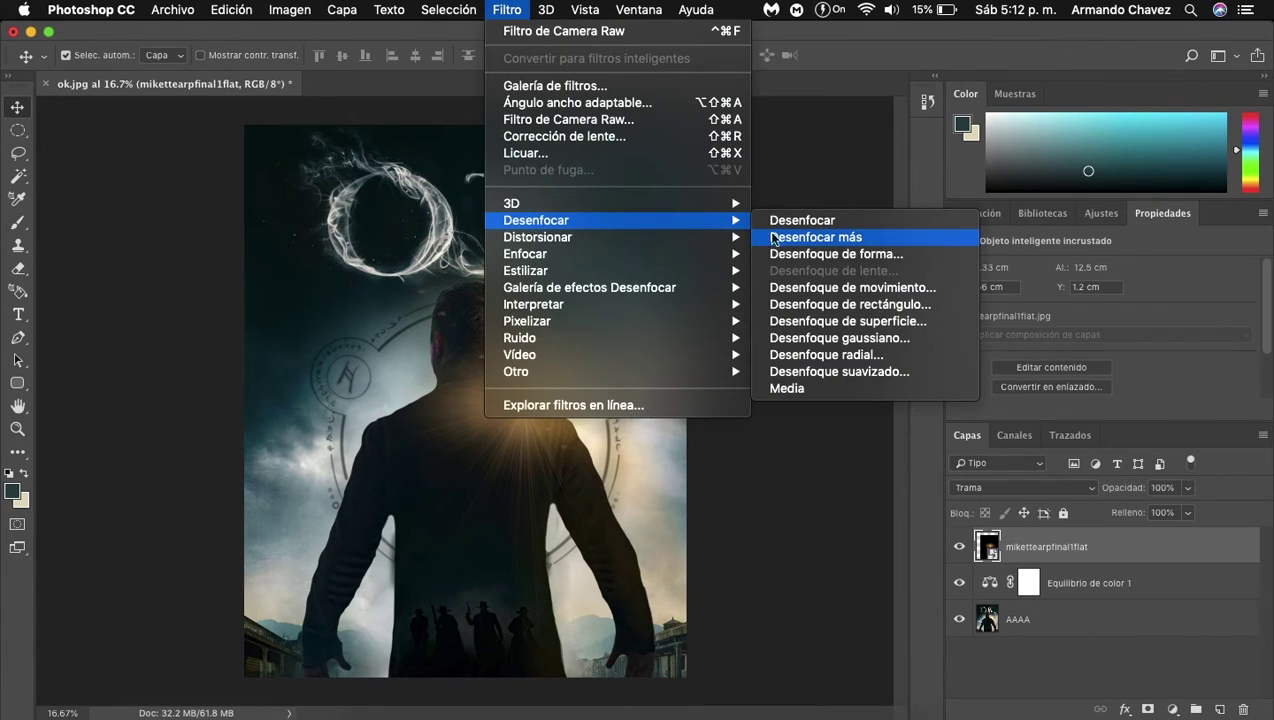
{"action": "left_click", "coordinate": [830, 287]}
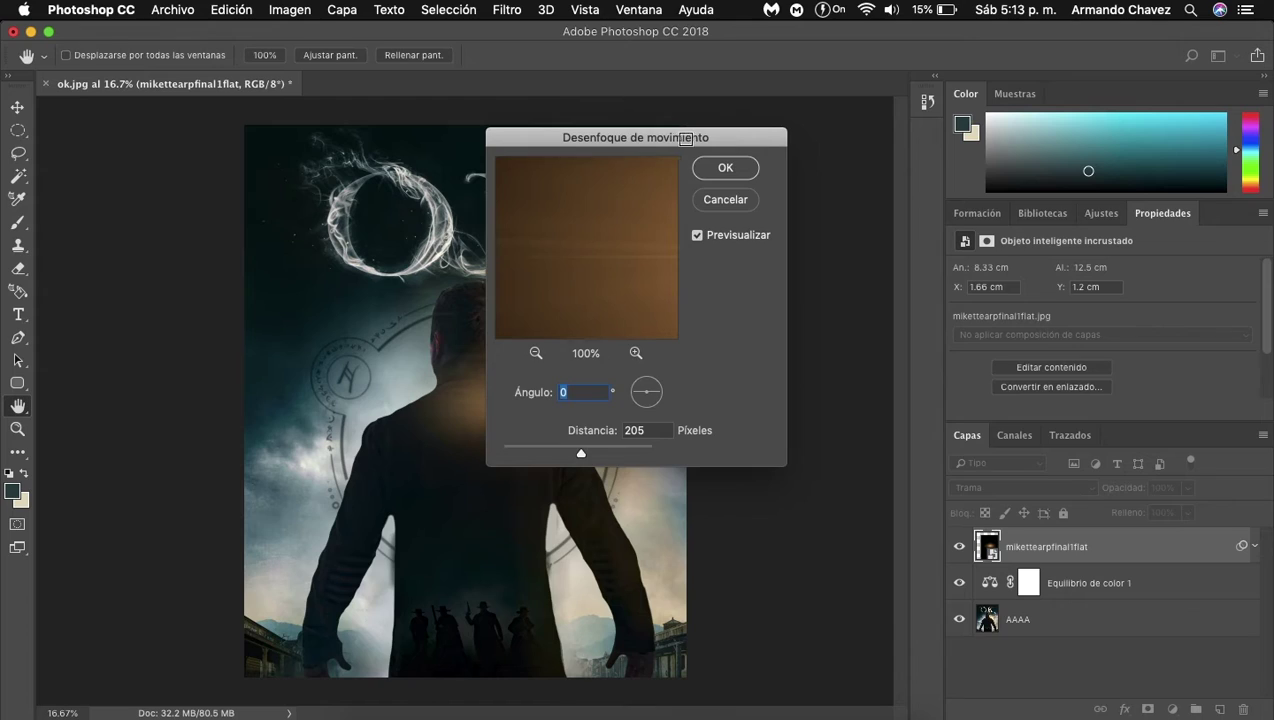
{"action": "left_click_drag", "start_coordinate": [683, 138], "coordinate": [956, 138]}
{"action": "mouse_move", "coordinate": [853, 455]}
{"action": "left_mouse_down"}
{"action": "mouse_move", "coordinate": [771, 454]}
{"action": "mouse_move", "coordinate": [829, 457]}
{"action": "left_mouse_up"}
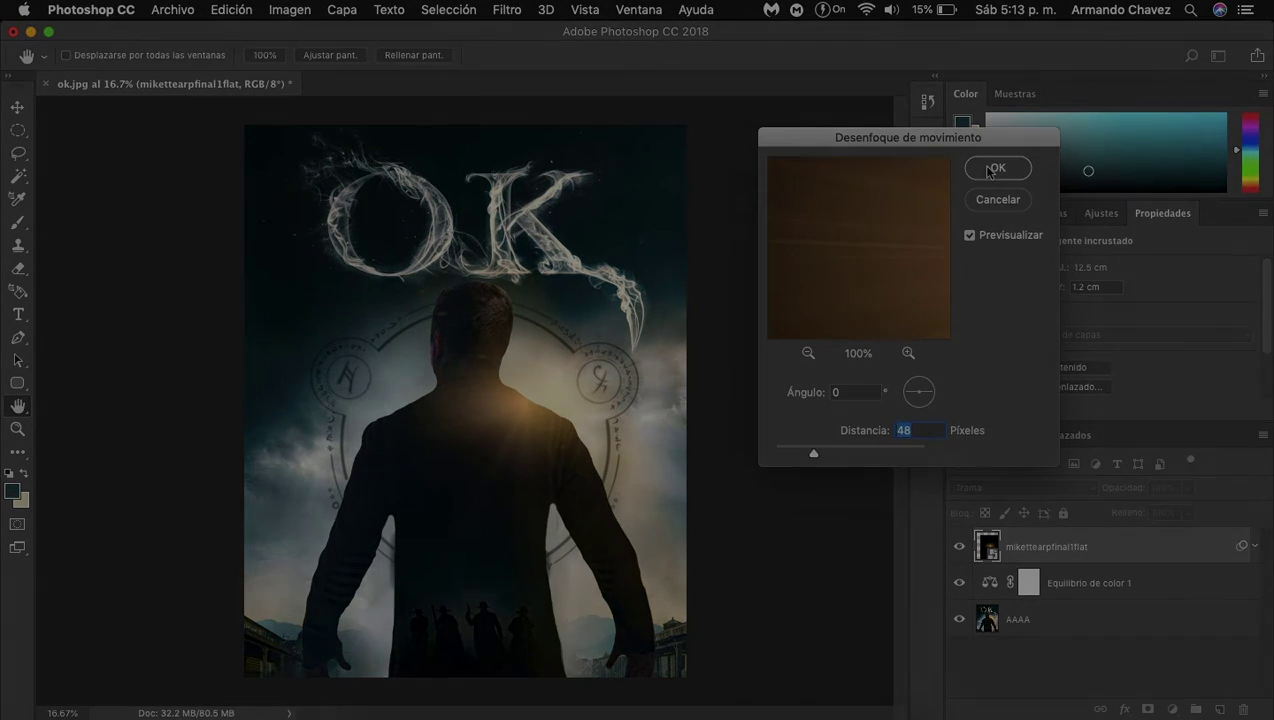
{"action": "key", "text": "Return"}
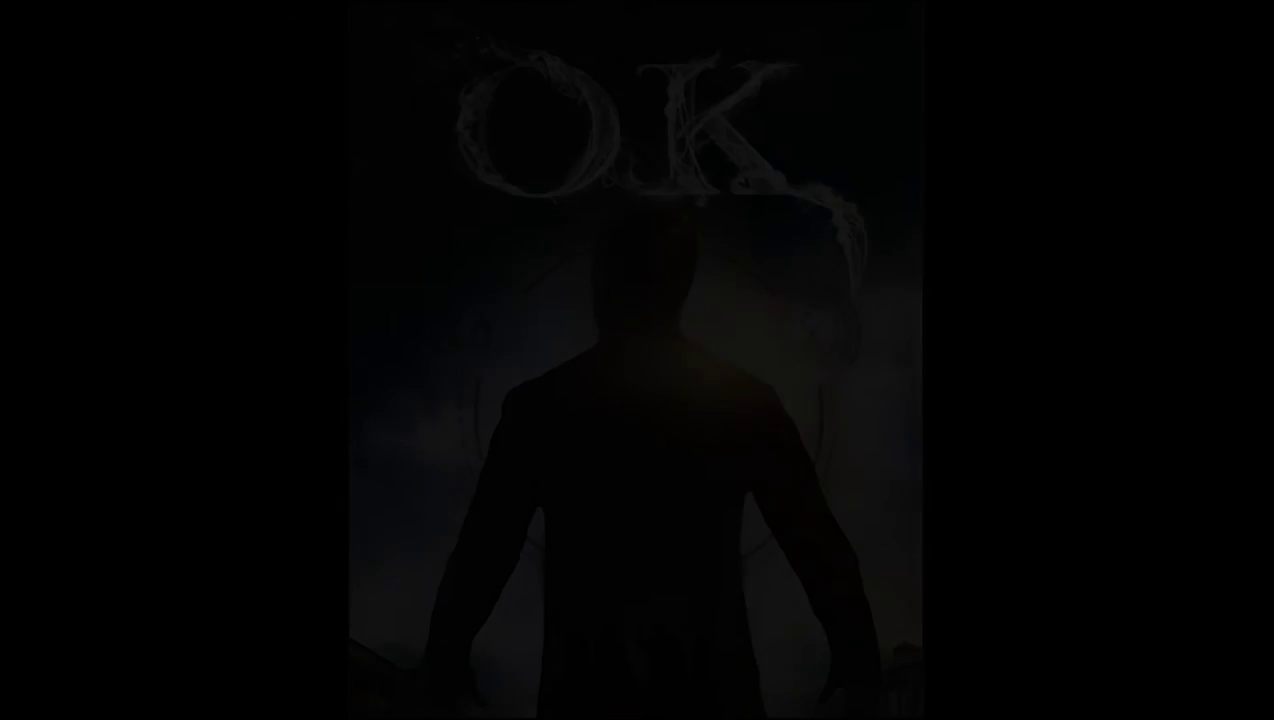